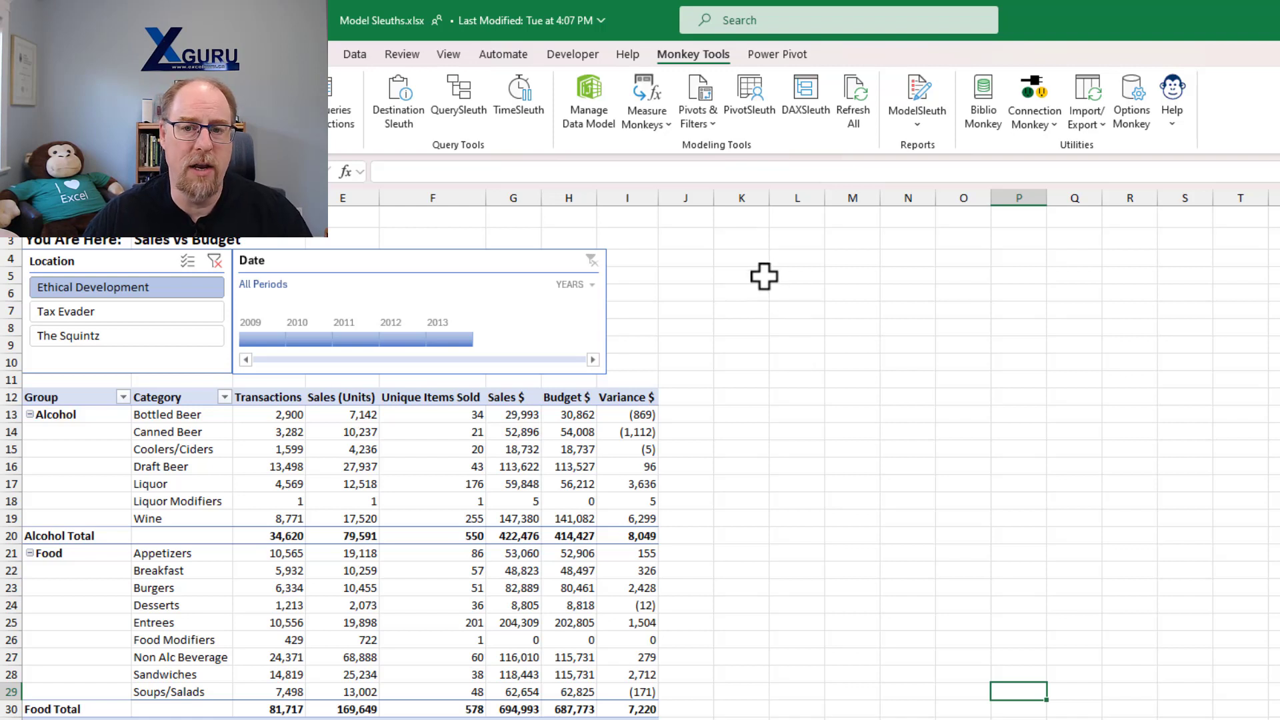
- Open the export of the data model tables to CSV files
click(1089, 124)
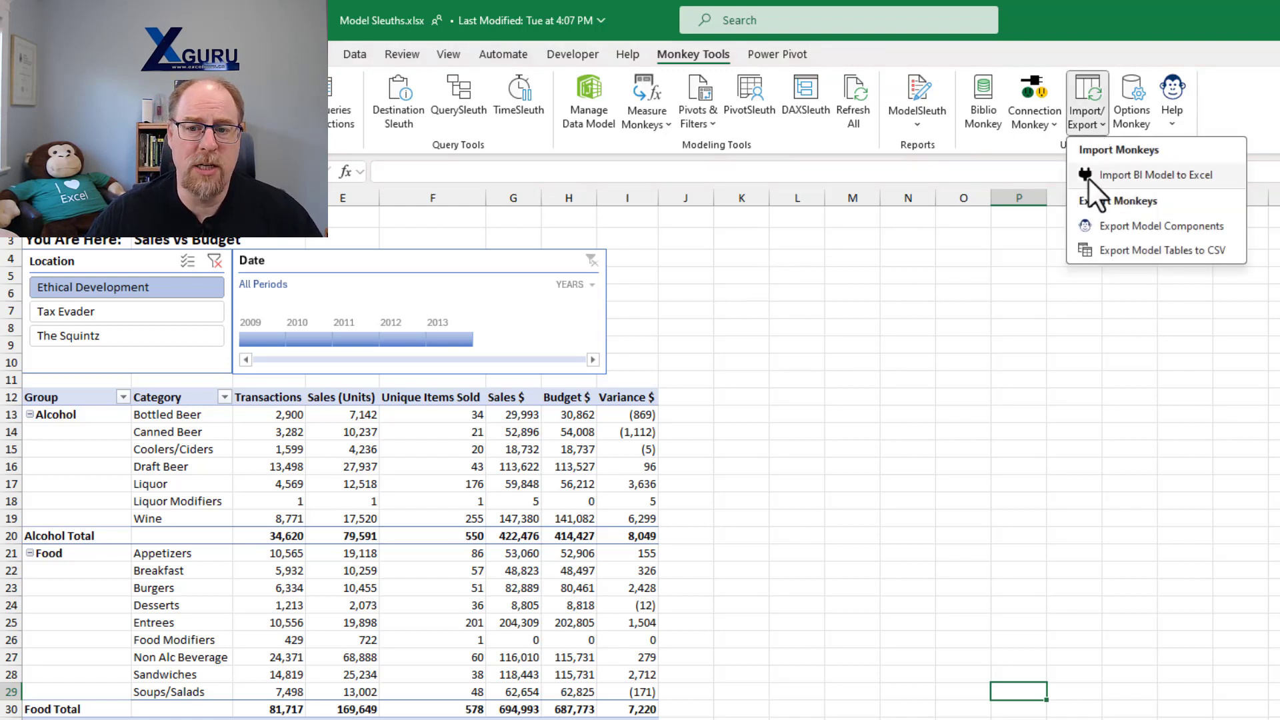
click(1107, 256)
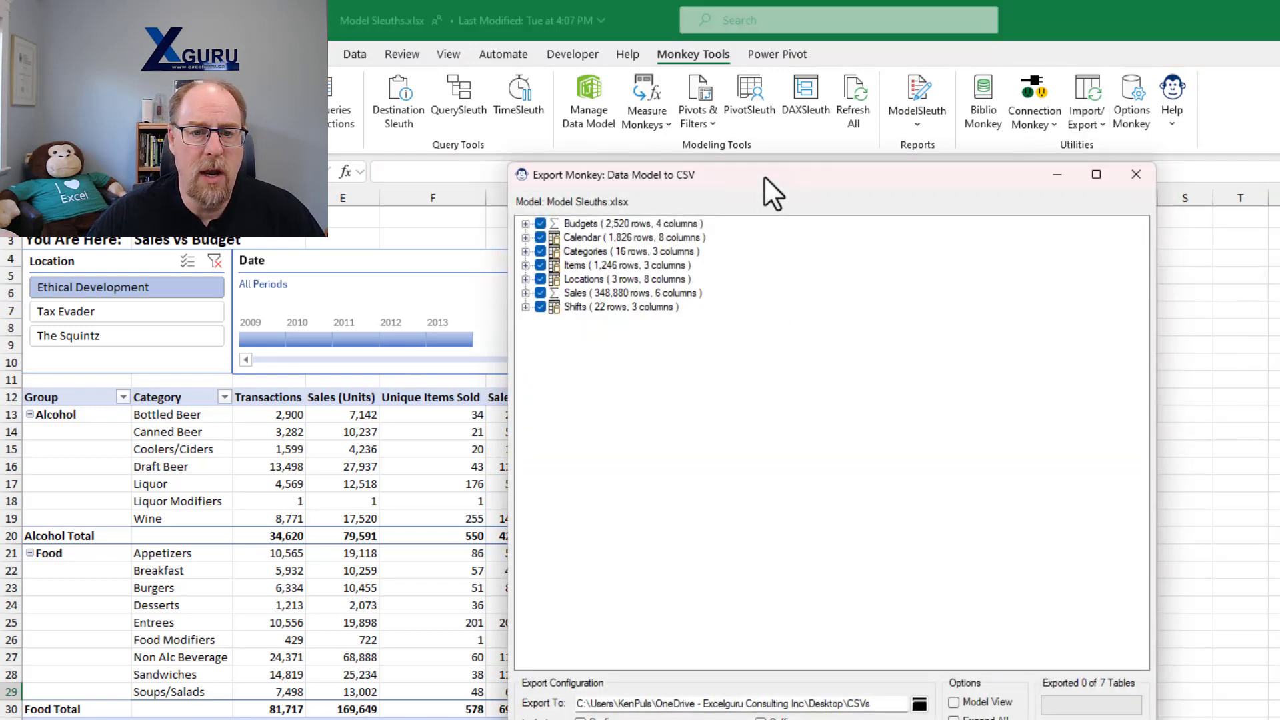
drag(764, 176, 587, 90)
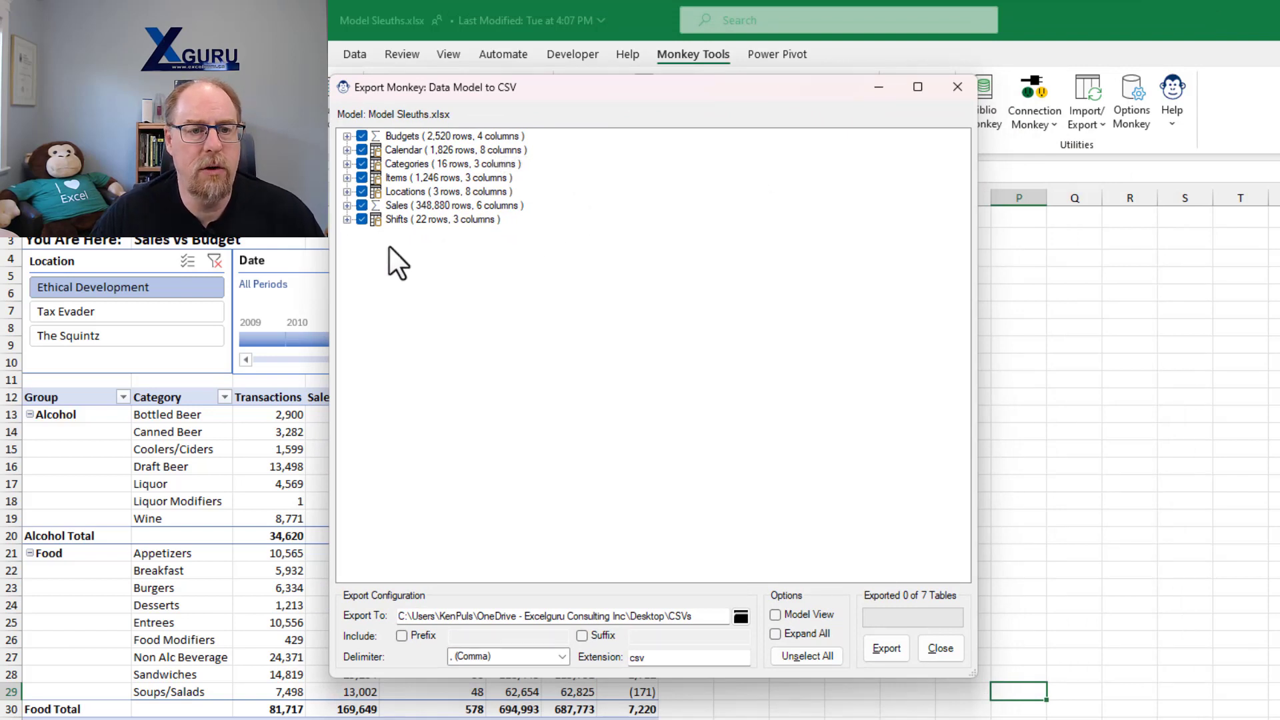
- Expand the Budgets, Calendar, Categories and Items tables to examine their exportable columns
click(347, 136)
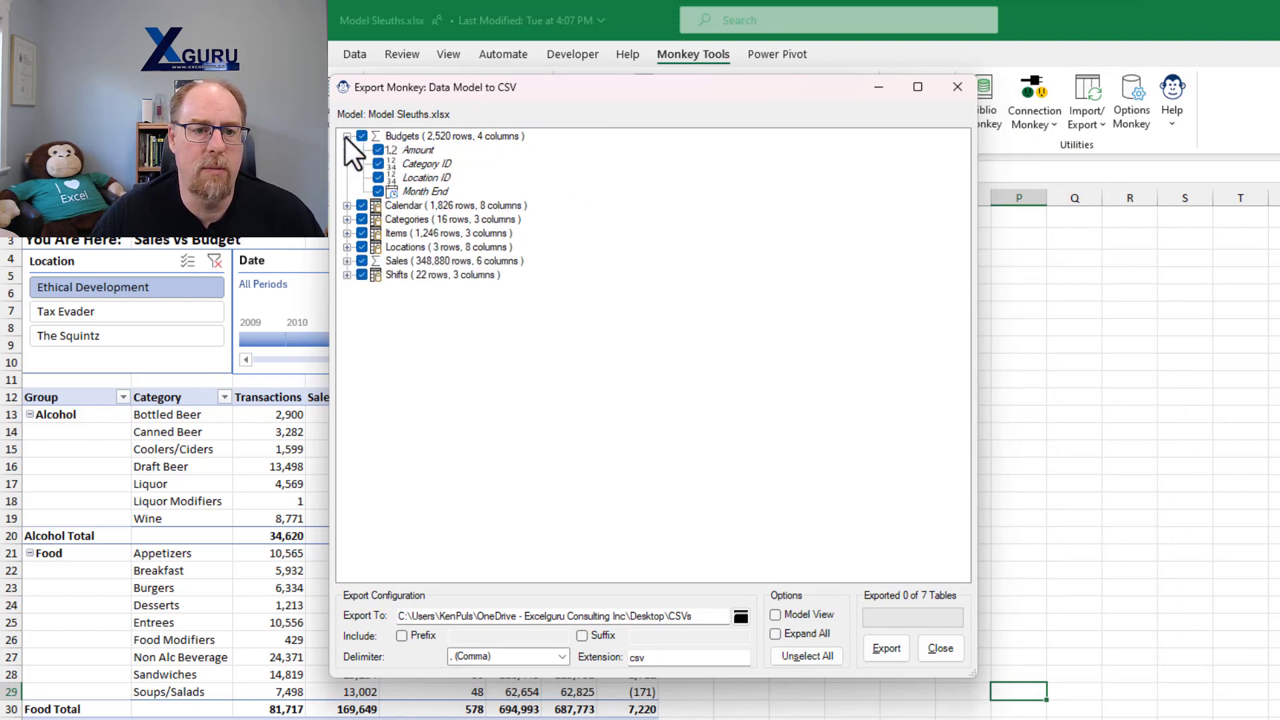
click(346, 205)
click(347, 330)
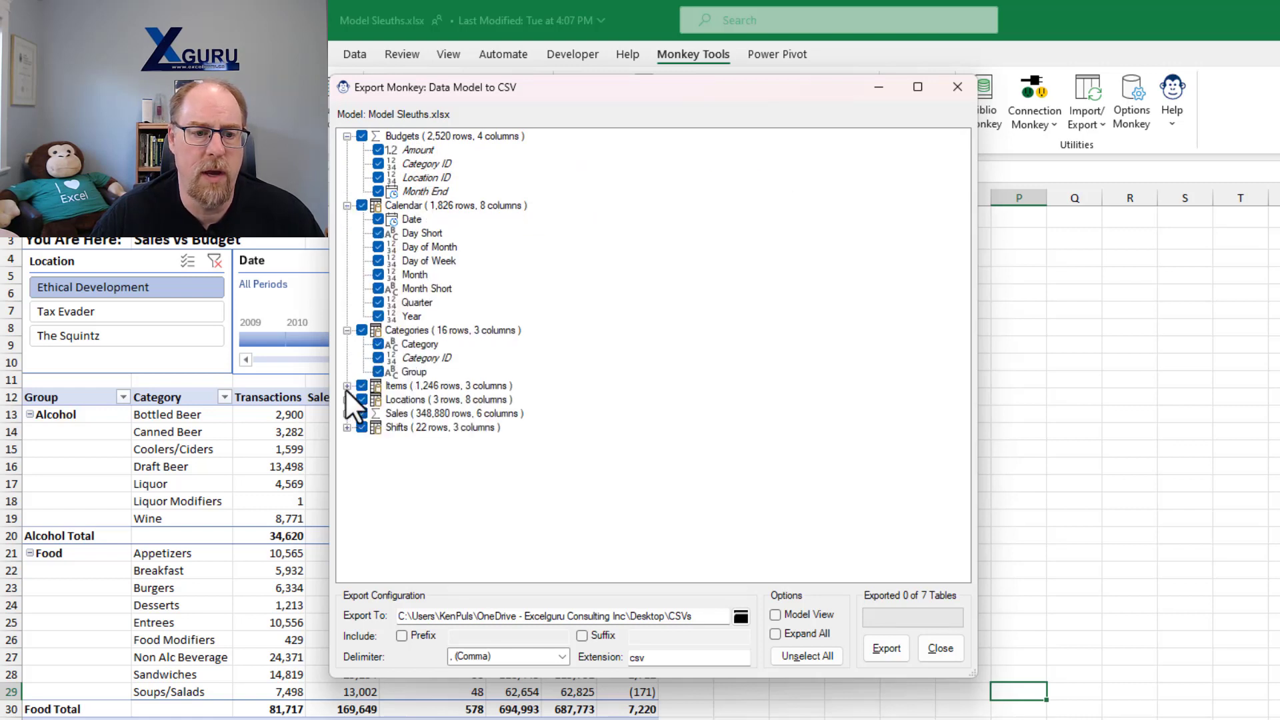
click(347, 385)
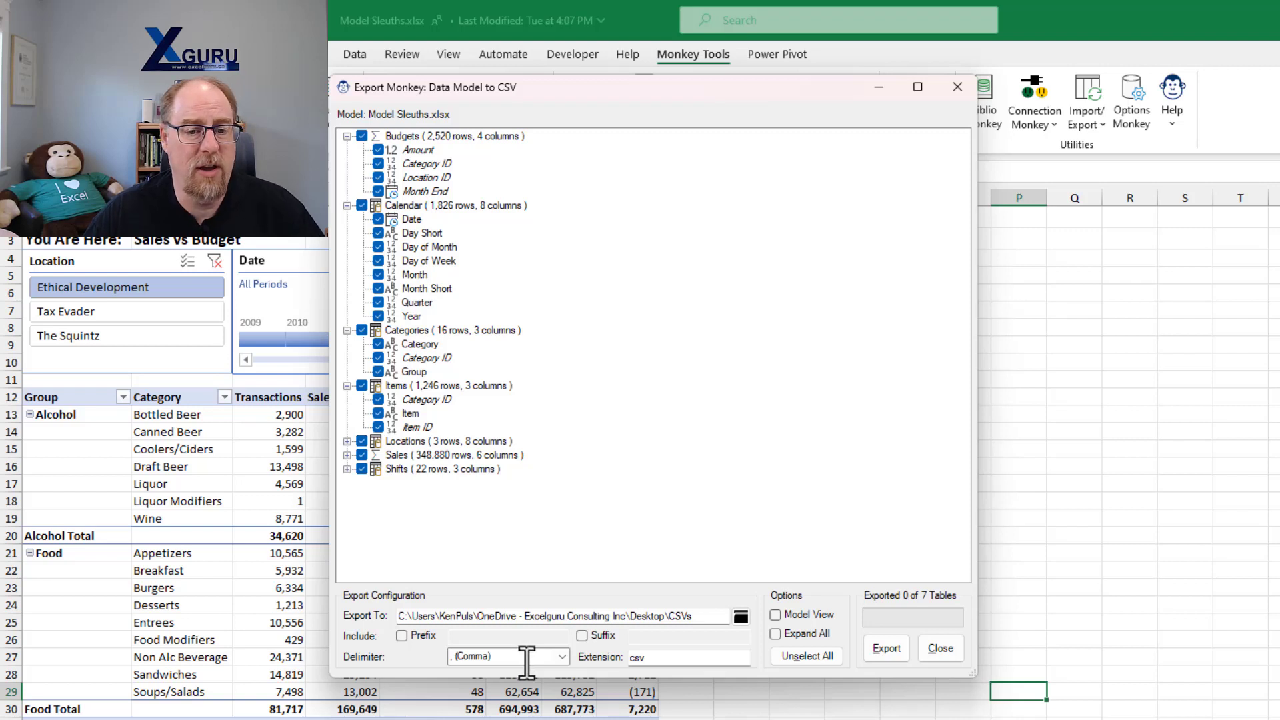
- Switch the table list to Model View and expand Sales with its related Calendar and Shifts columns
click(775, 614)
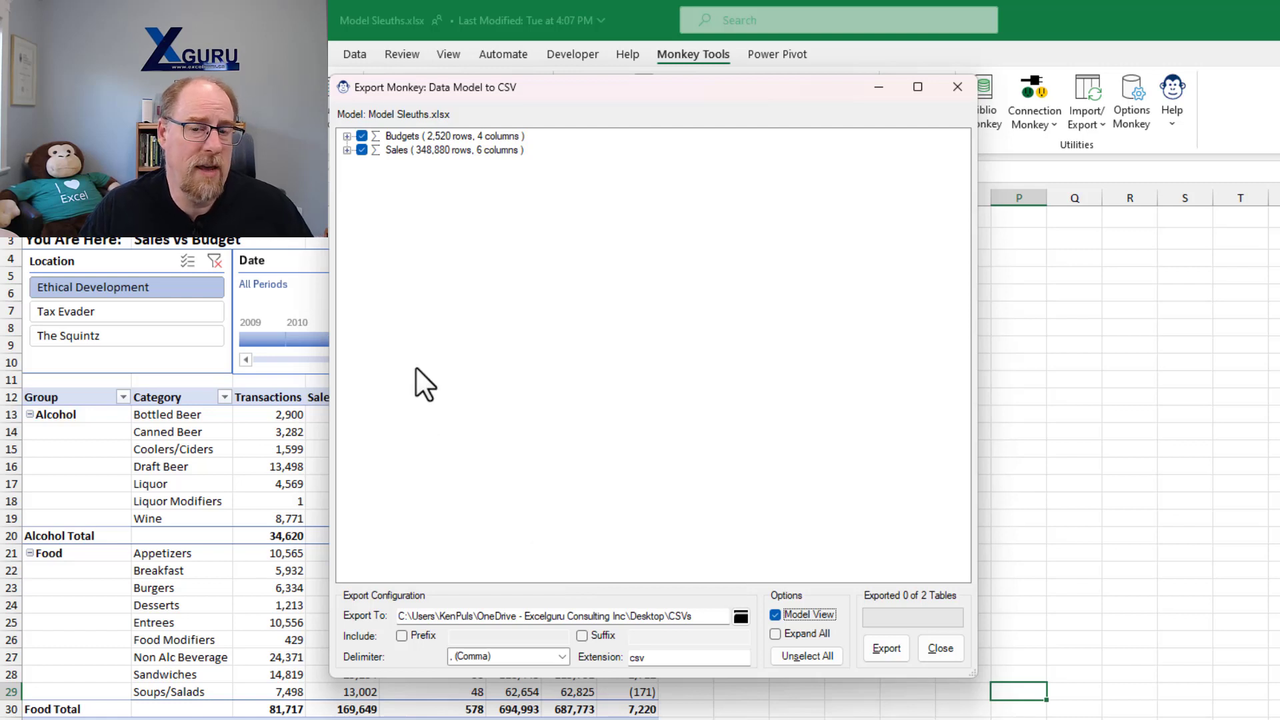
click(347, 151)
click(363, 178)
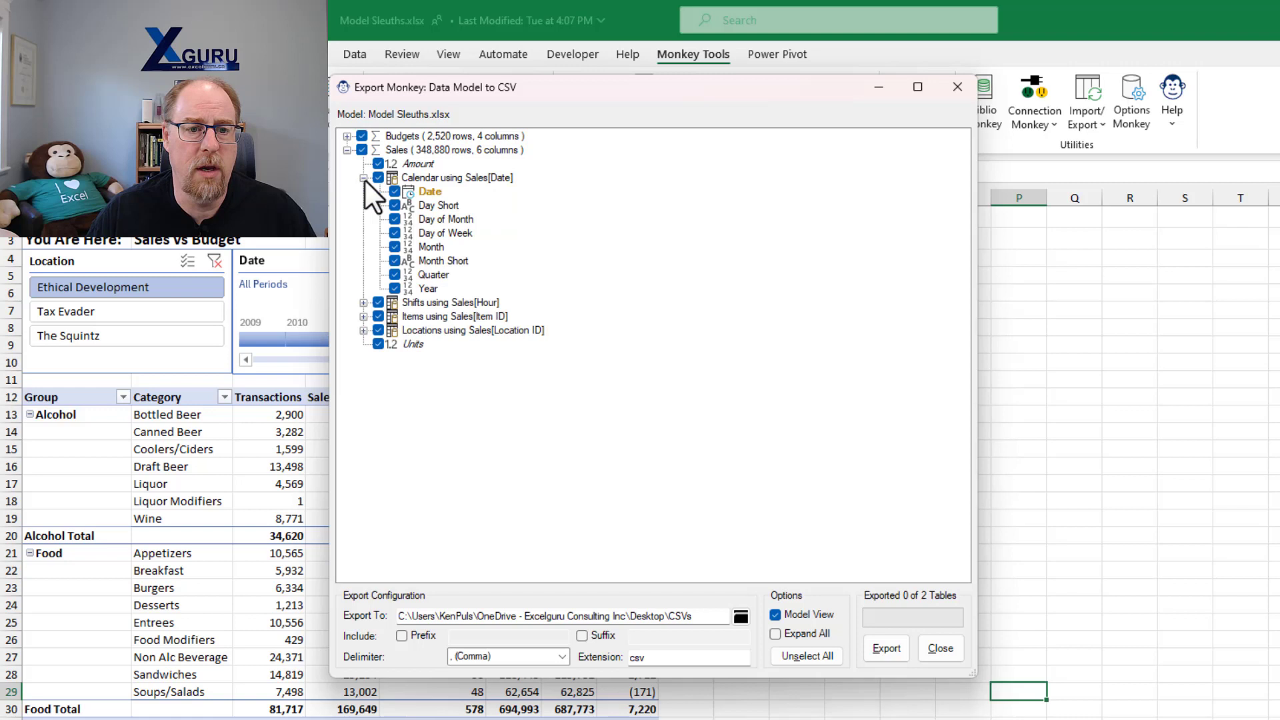
click(364, 303)
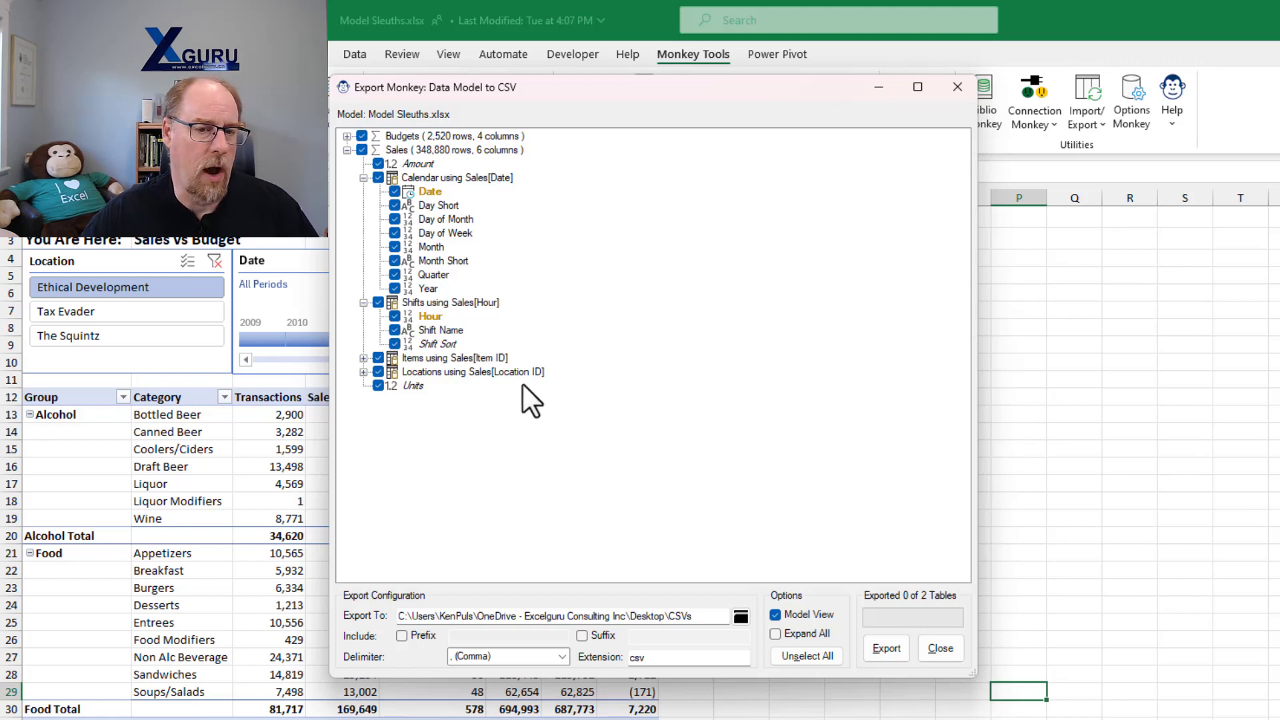
- Include the date prefix "2024-06-14 -" in the exported file names
click(401, 636)
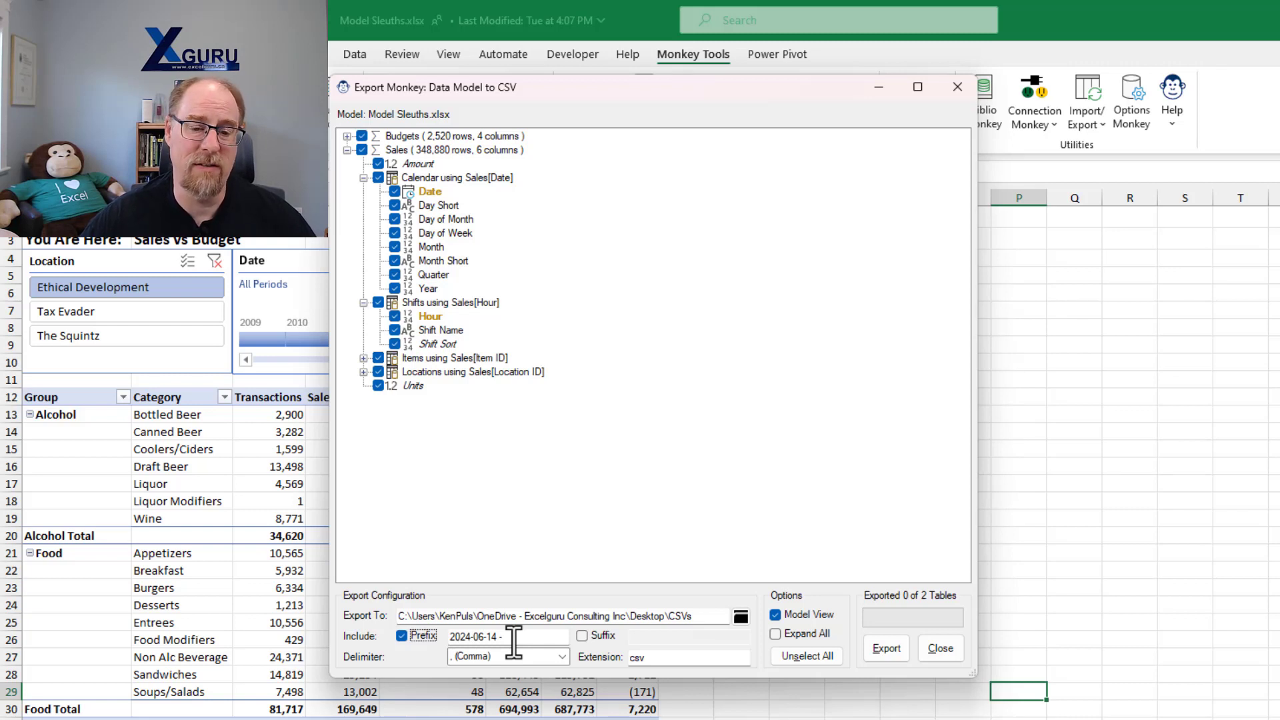
- Try out the pipe delimiter and the date suffix, restoring the comma delimiter and no suffix
click(562, 657)
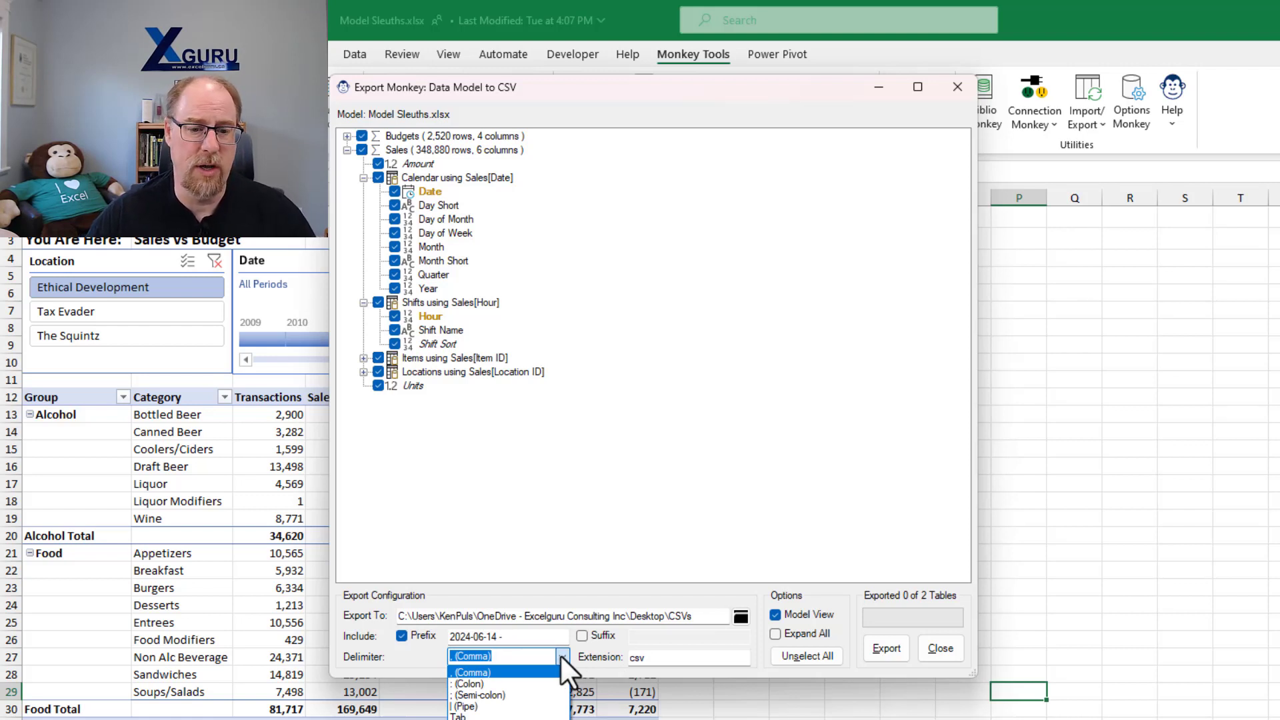
click(515, 705)
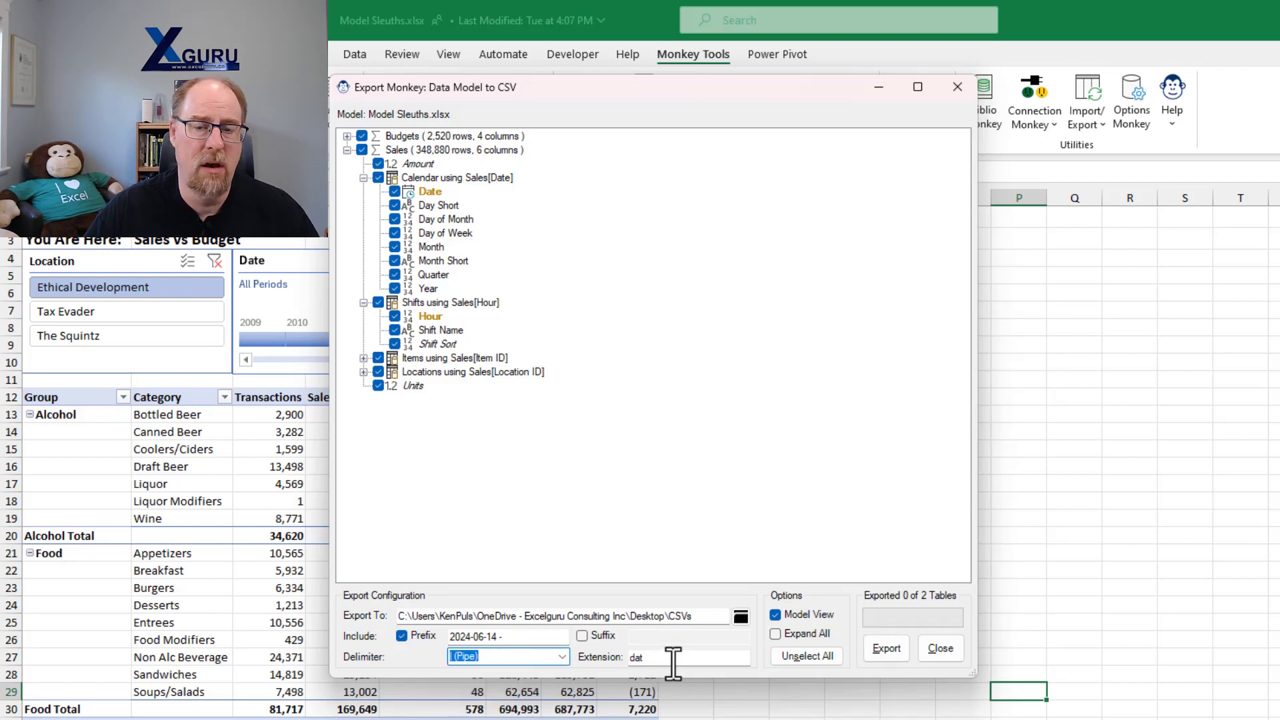
key(Tab)
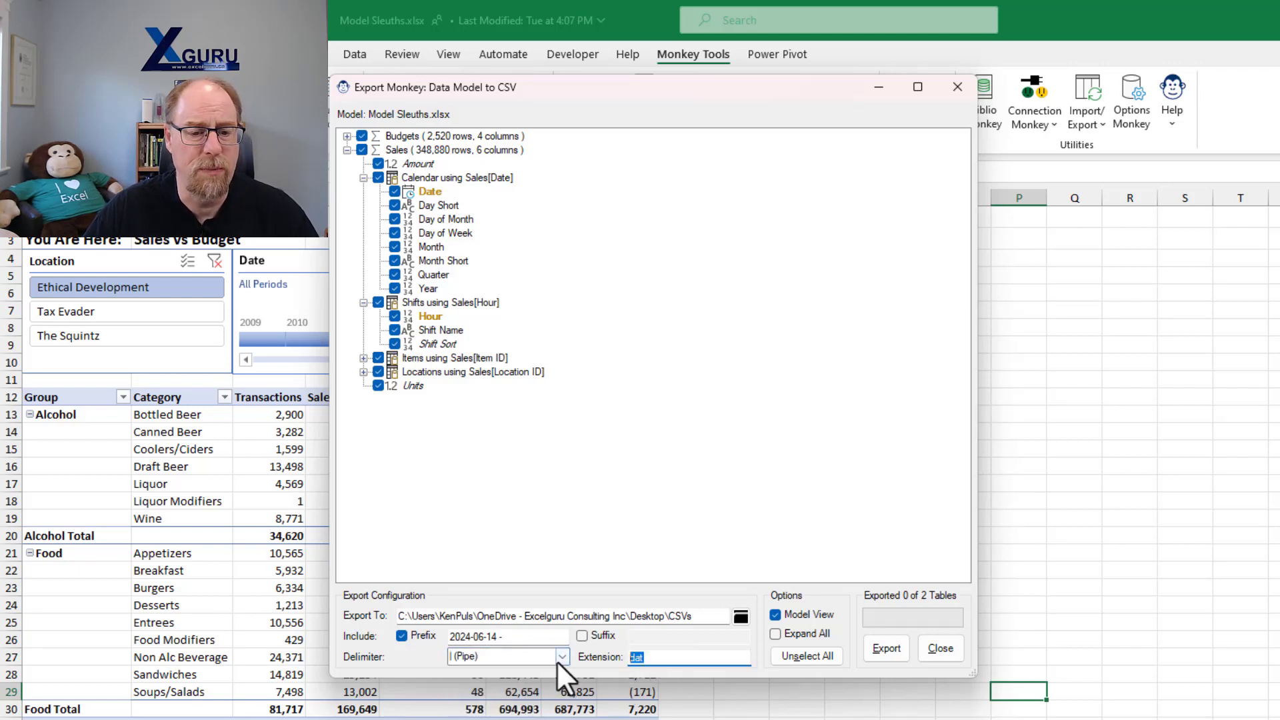
click(563, 659)
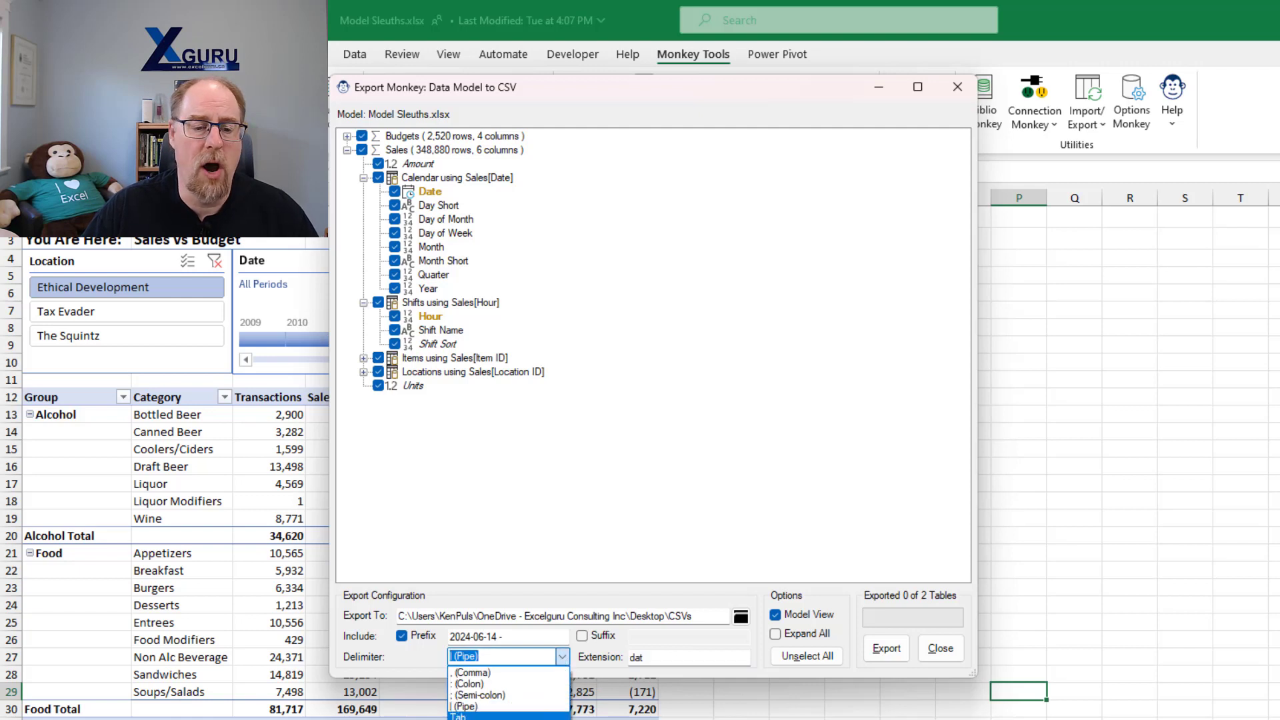
click(532, 673)
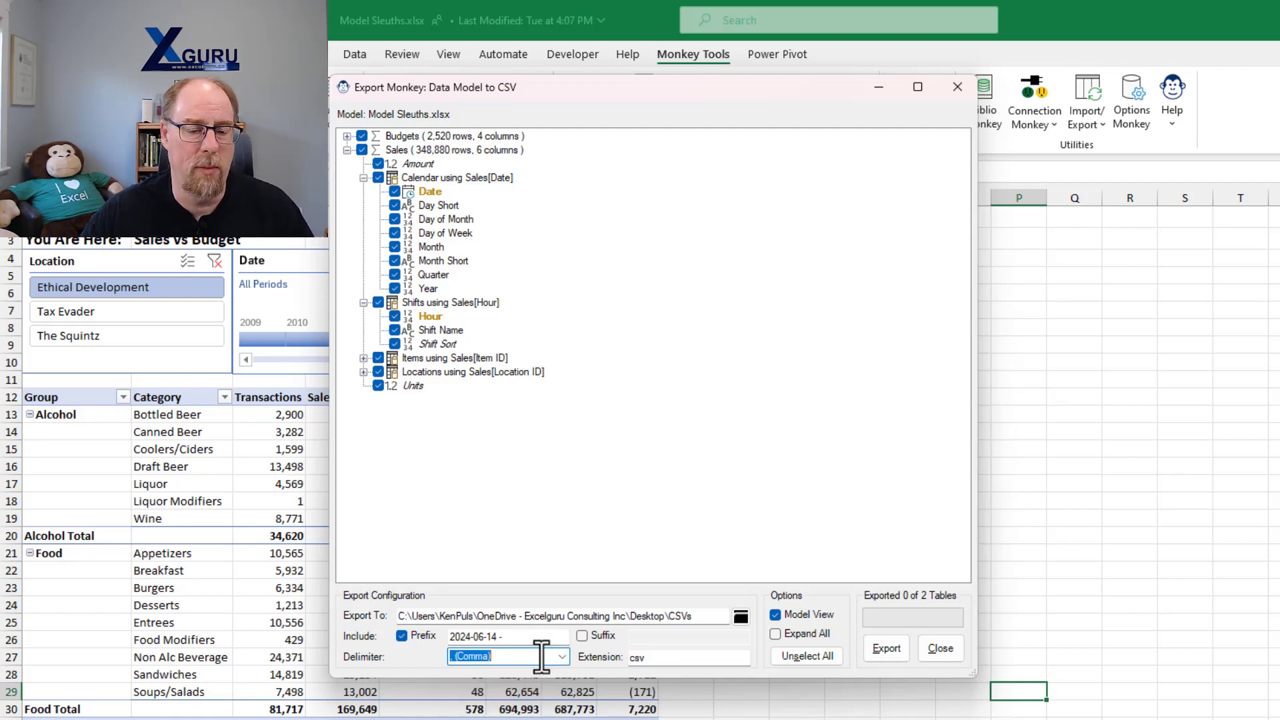
click(579, 635)
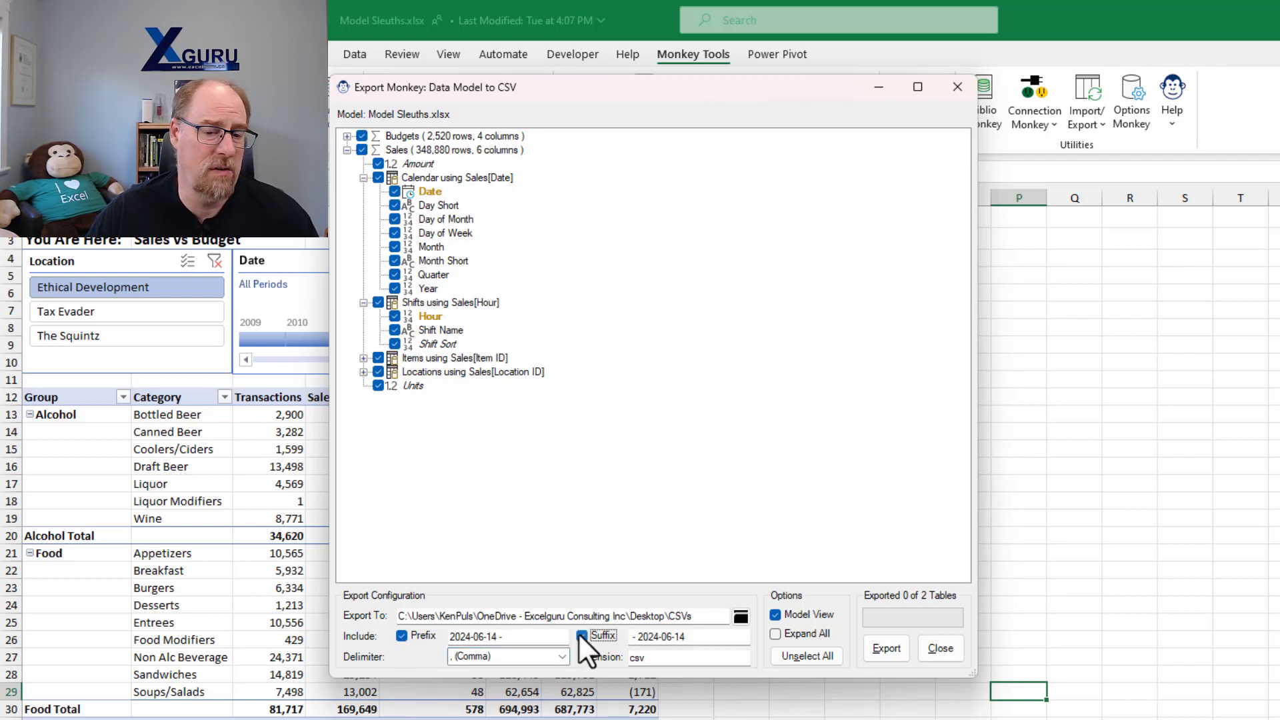
click(579, 634)
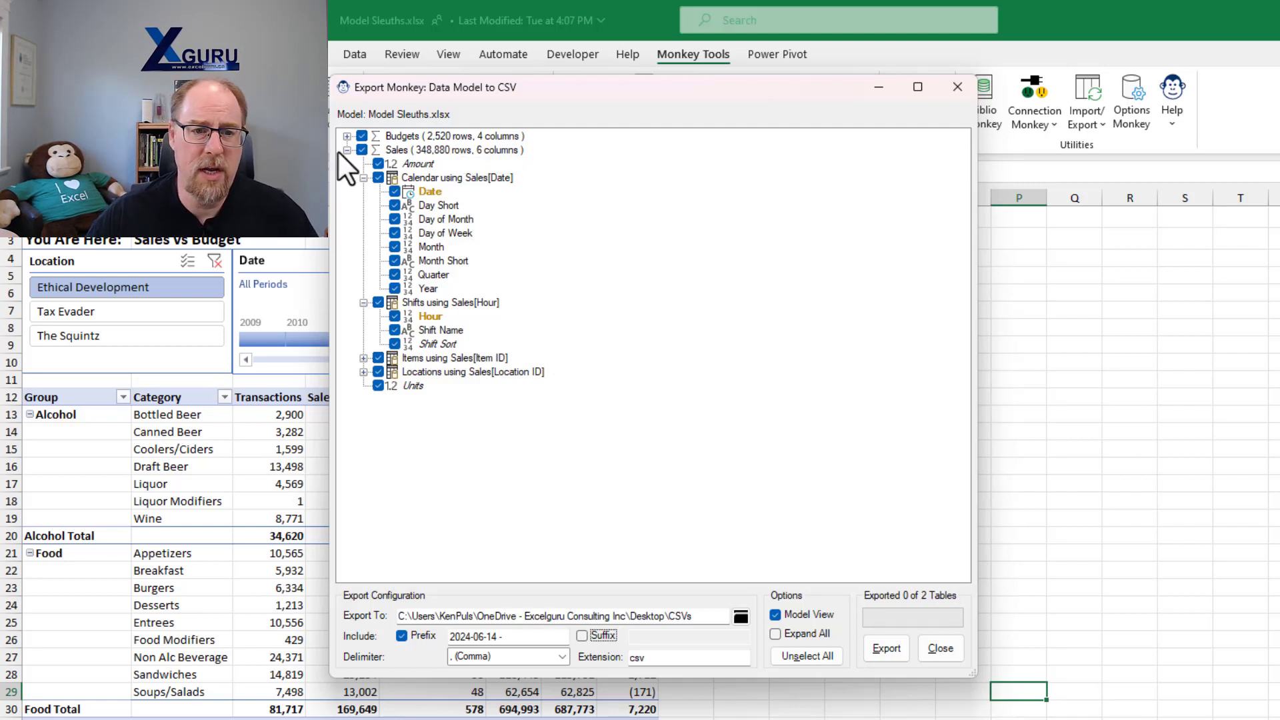
- Exclude the Sales table from the export, along with the Category ID column related to Budgets
click(361, 151)
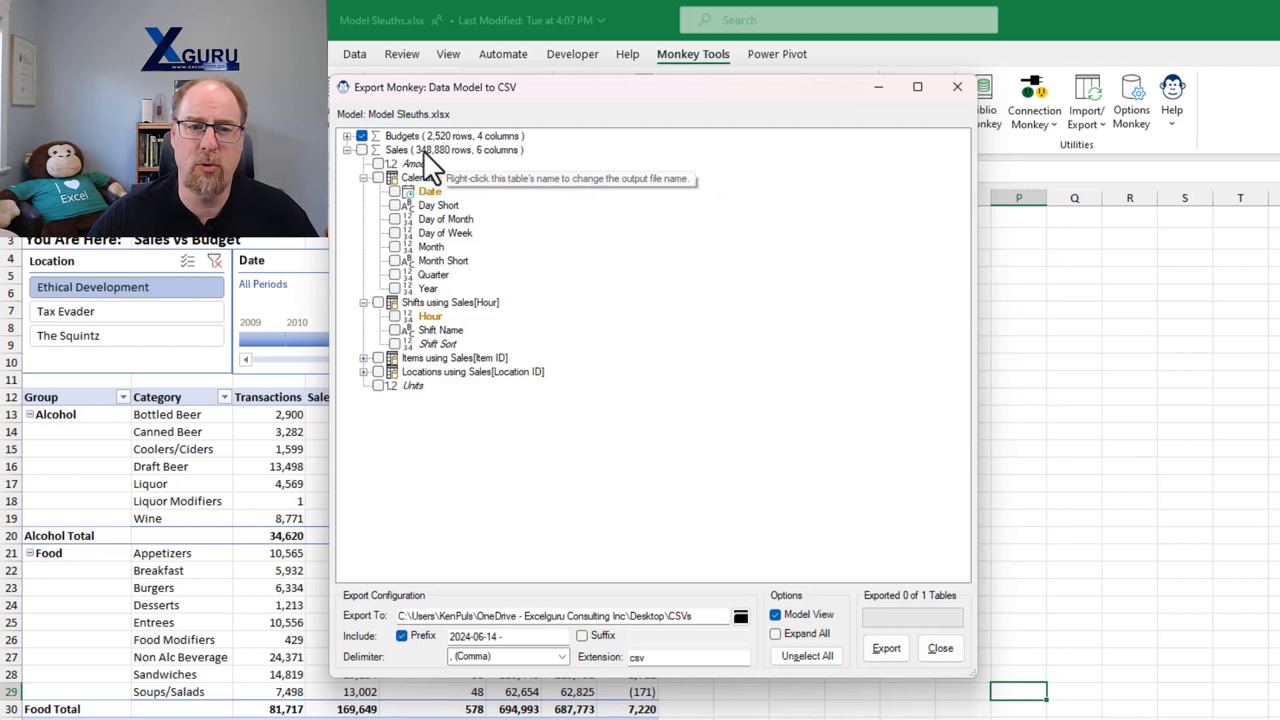
click(347, 136)
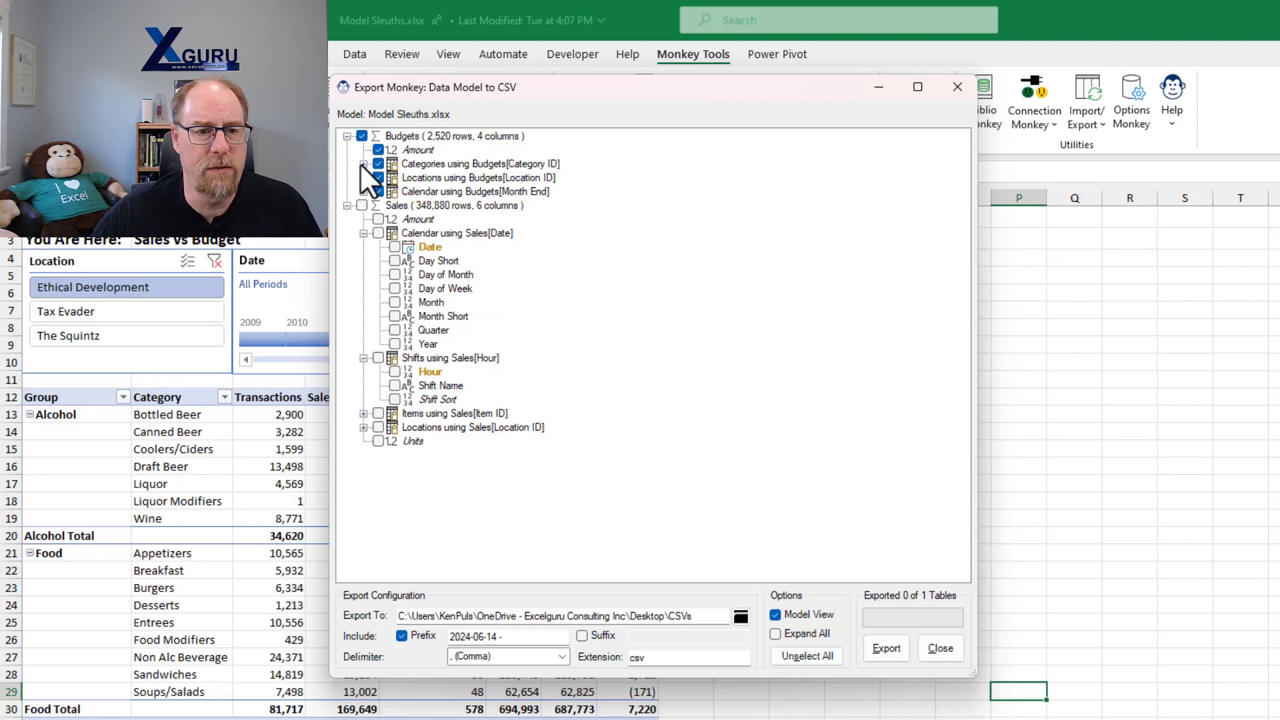
click(363, 164)
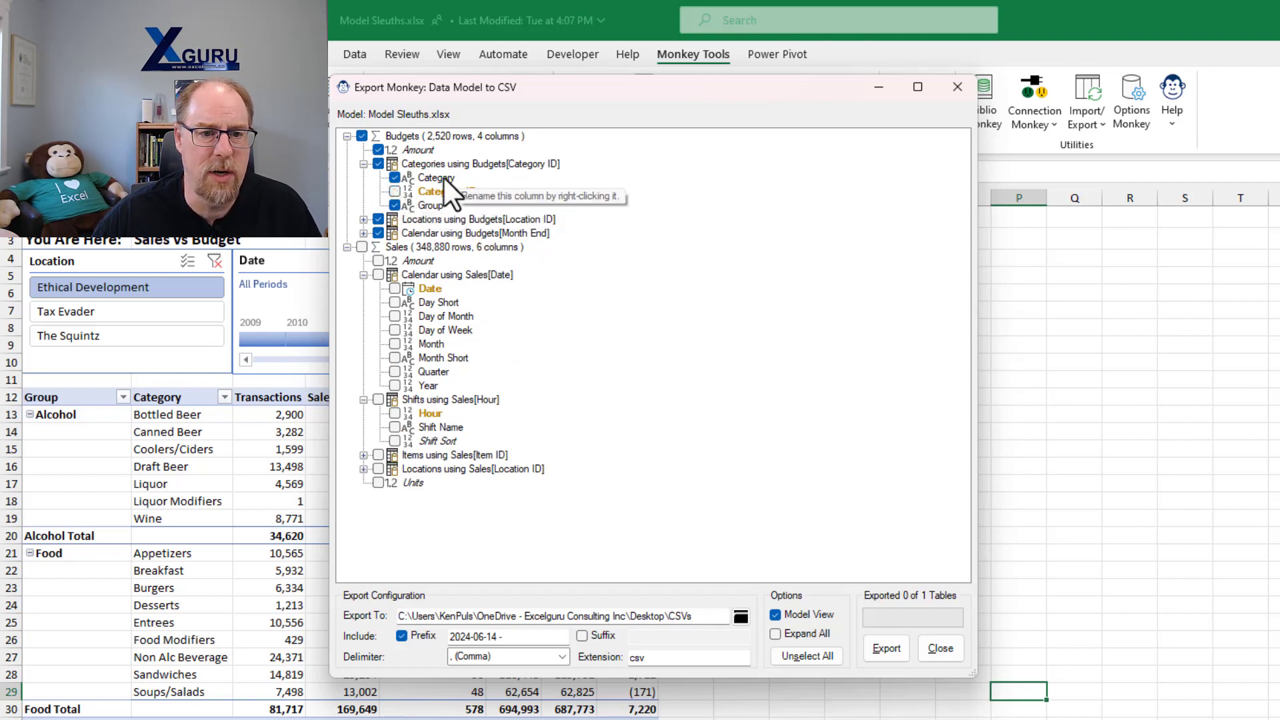
- Keep only the Location column from the Locations table related to Budgets and give it the export alias Store
click(363, 219)
click(377, 219)
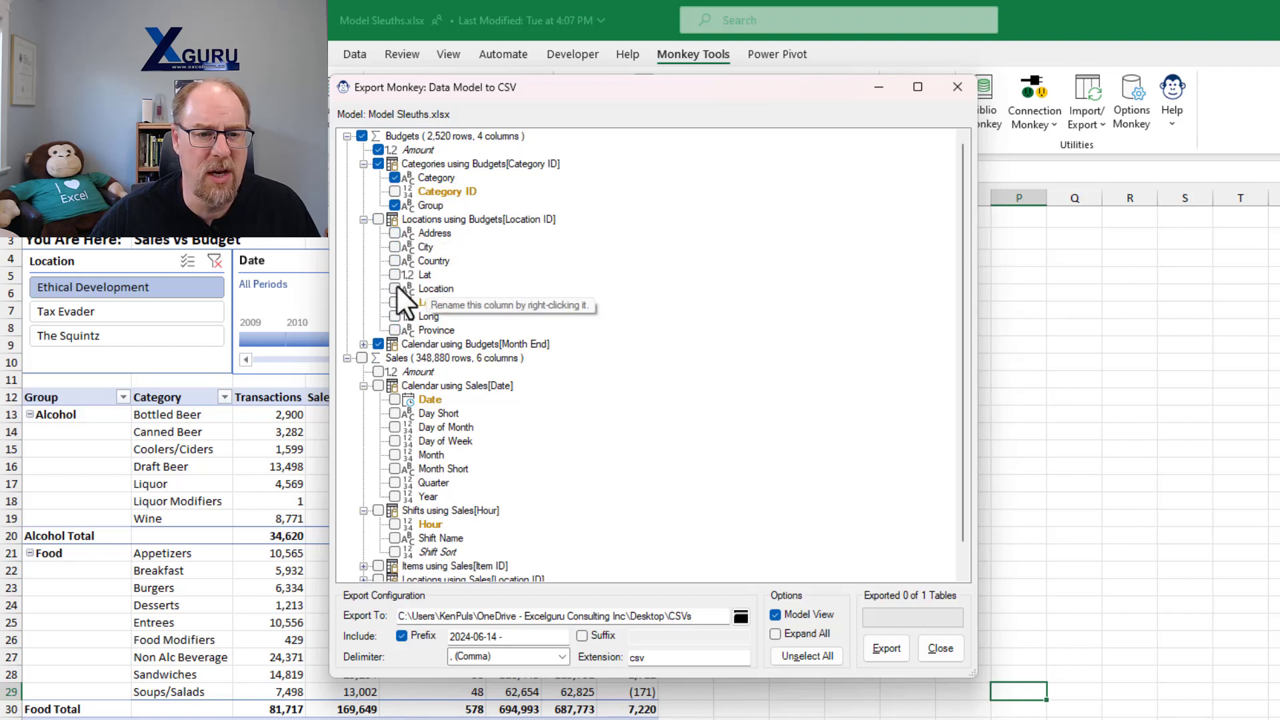
right_click(440, 287)
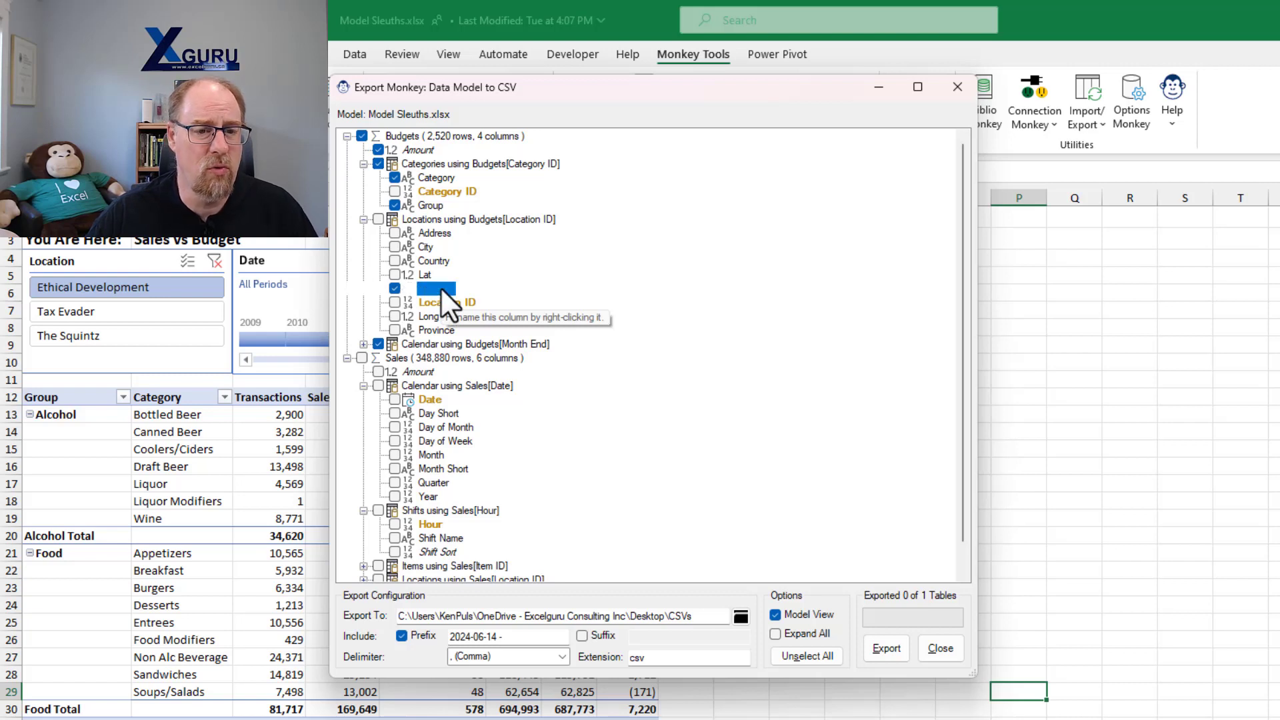
text(Store)
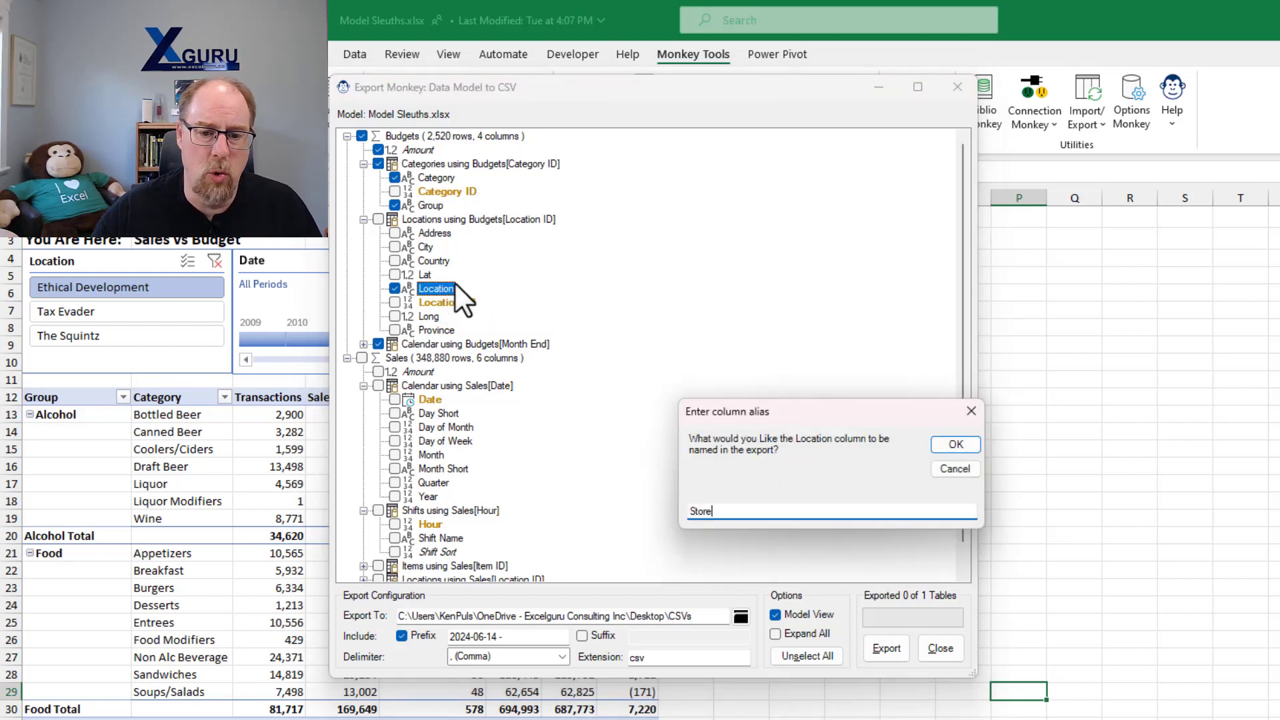
click(954, 445)
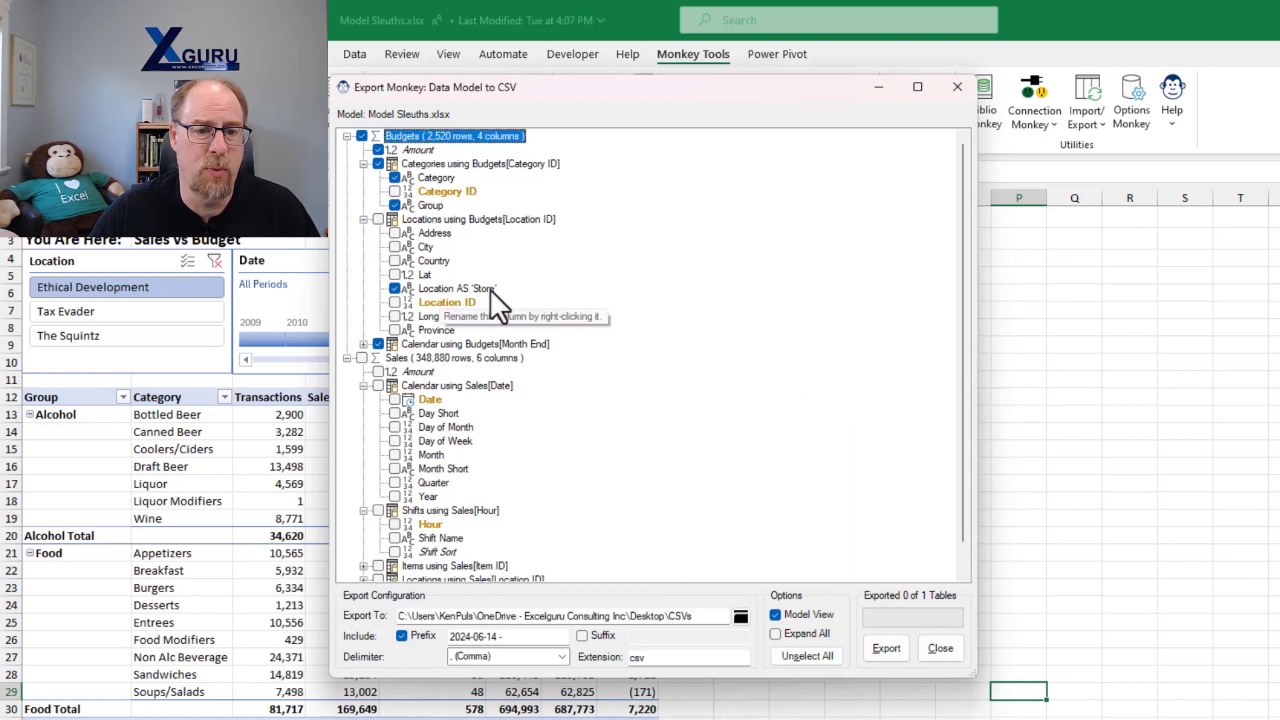
- Keep only the Date column from the Calendar table related to Budgets
click(363, 344)
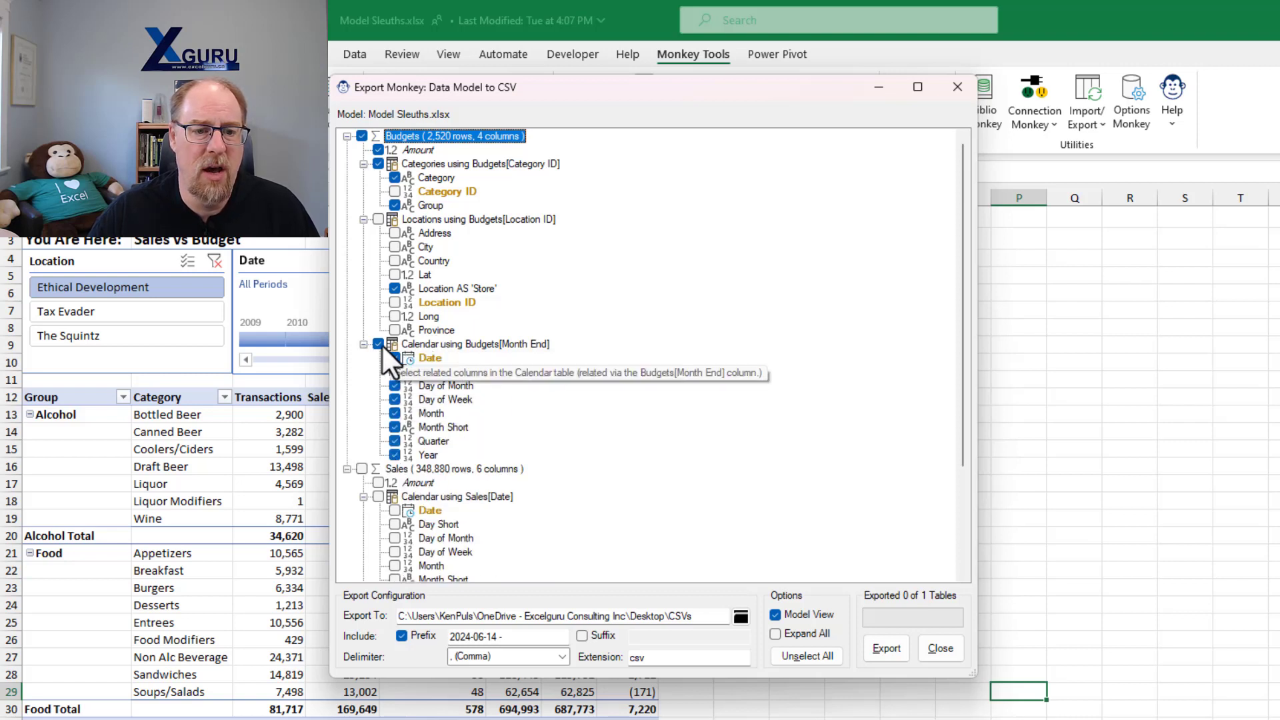
click(379, 344)
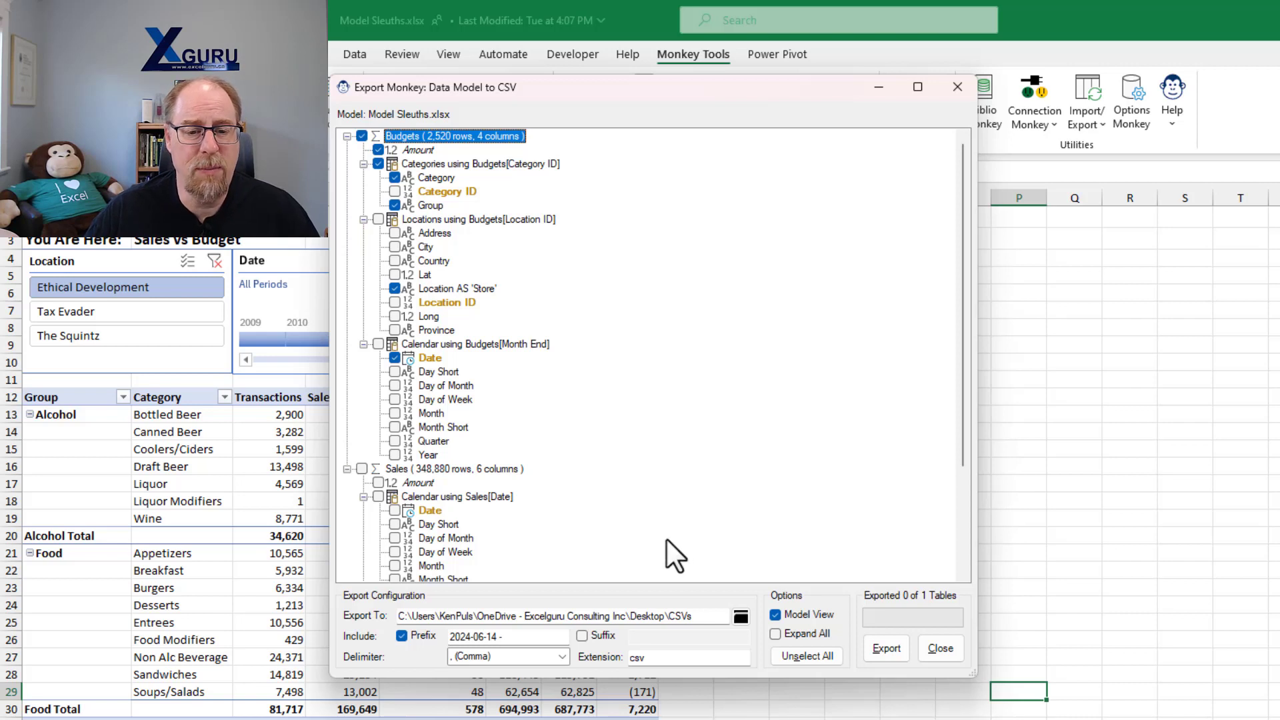
- Keep the CSVs folder on the Desktop as the destination and export the Budgets table
click(738, 614)
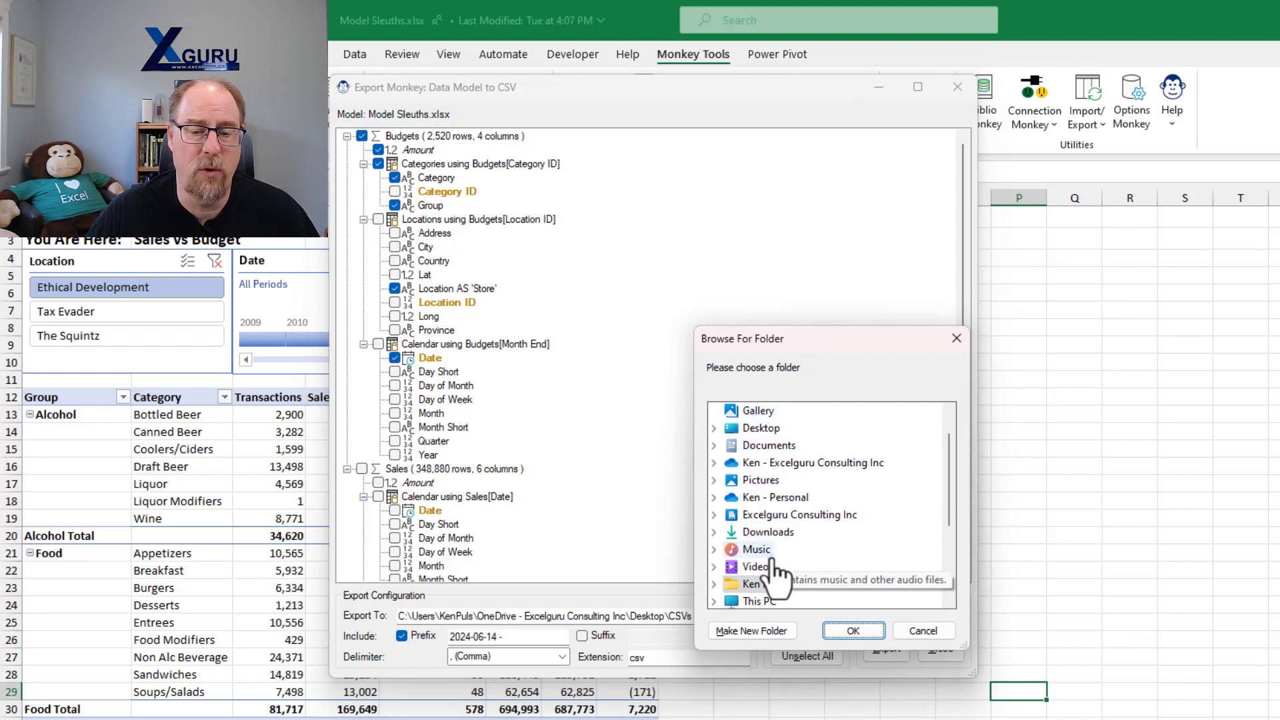
click(939, 632)
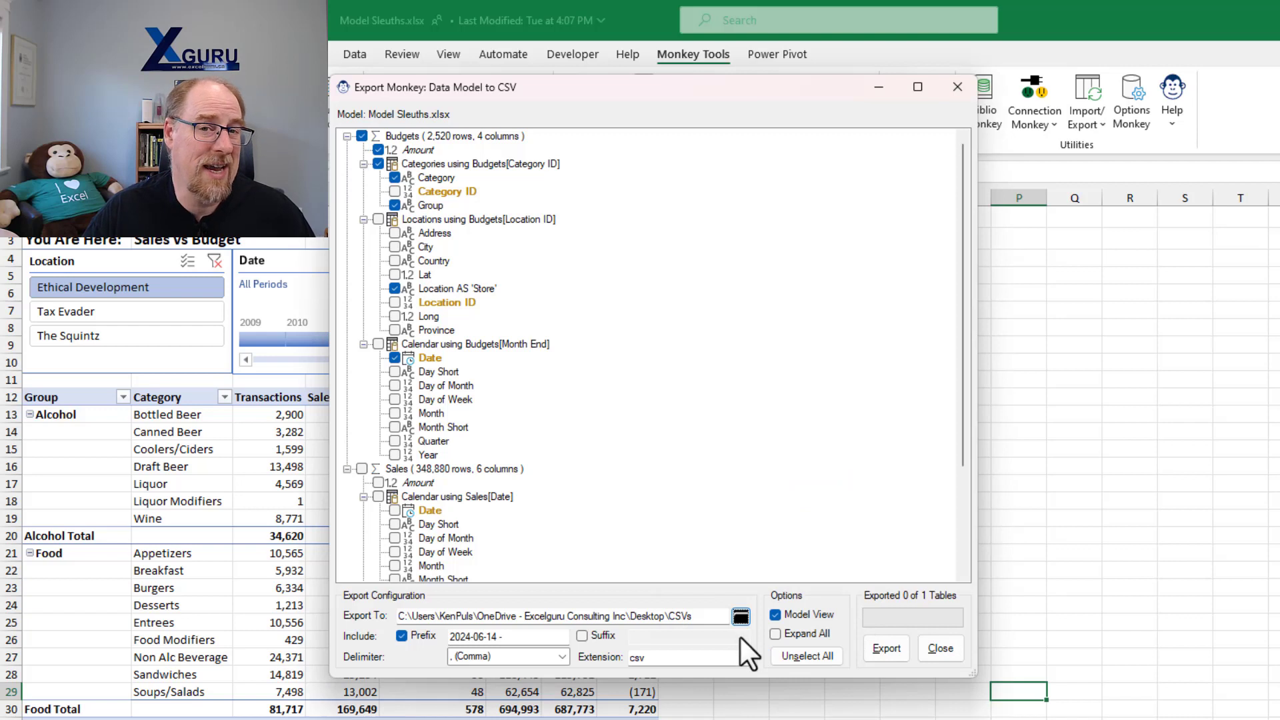
click(881, 646)
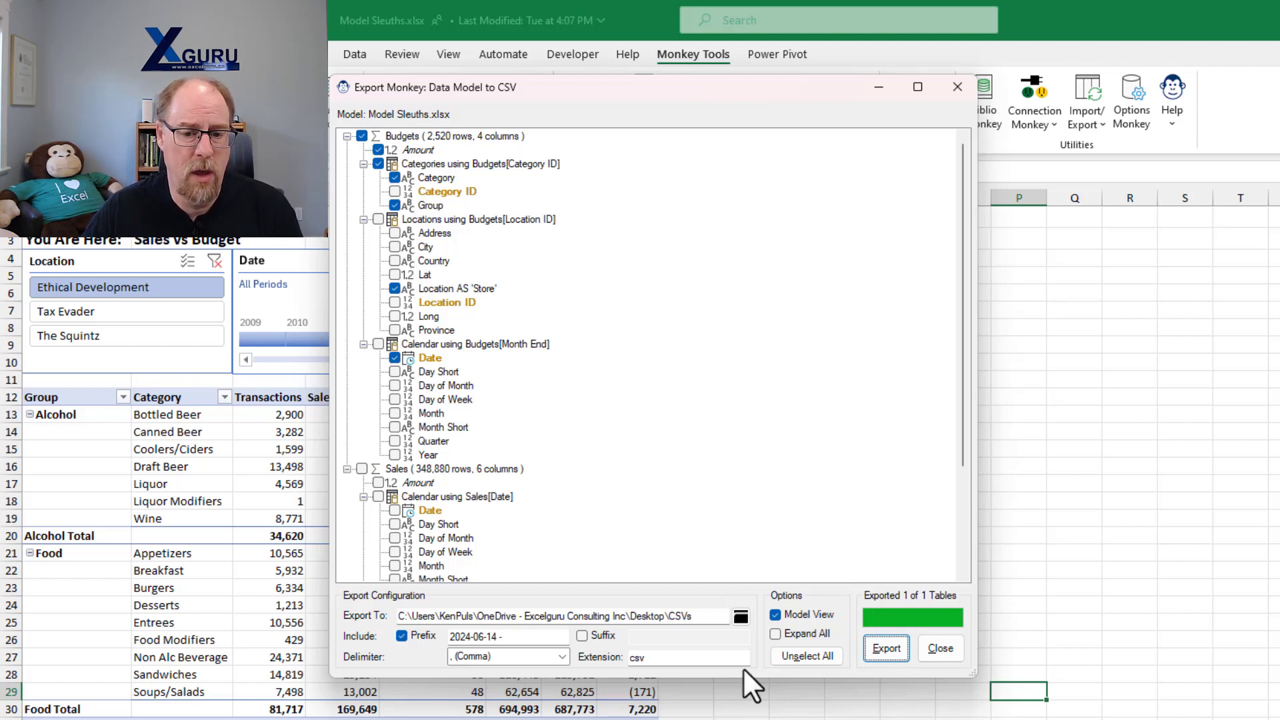
- Open the exported 2024-06-14 - Budgets.csv from its folder to check the column headers and rows, and close it
click(740, 618)
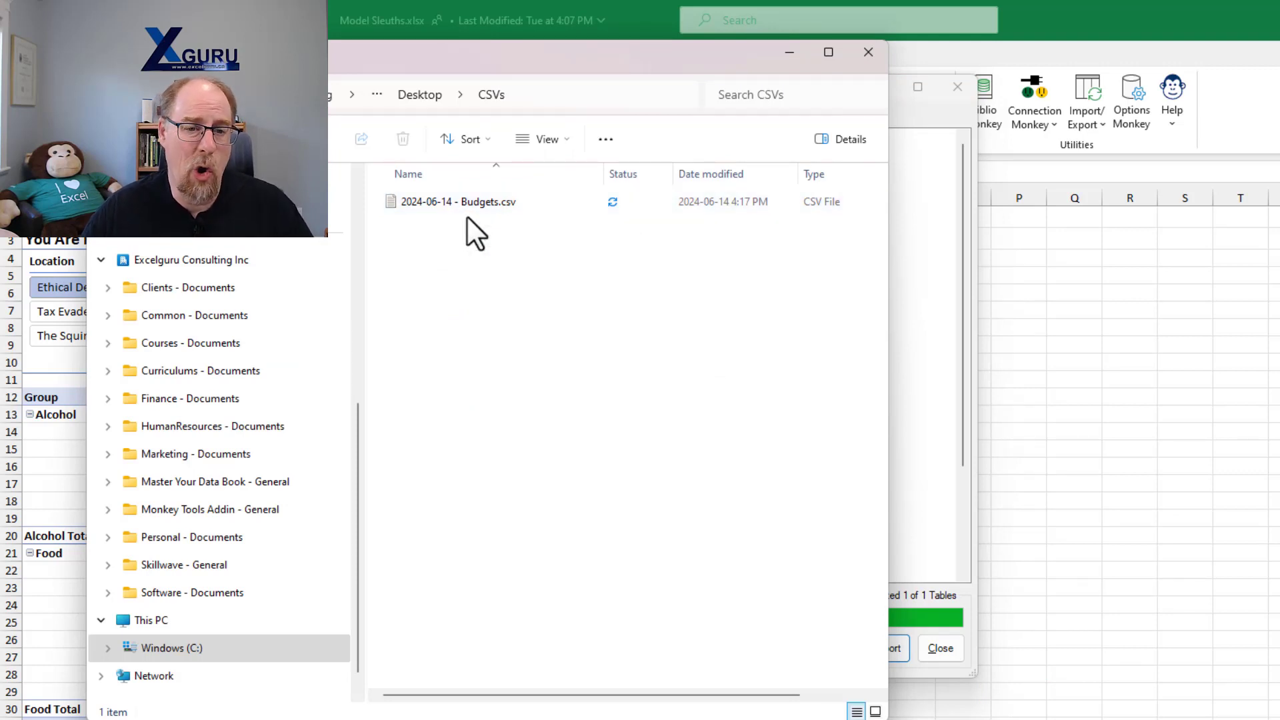
double_click(466, 197)
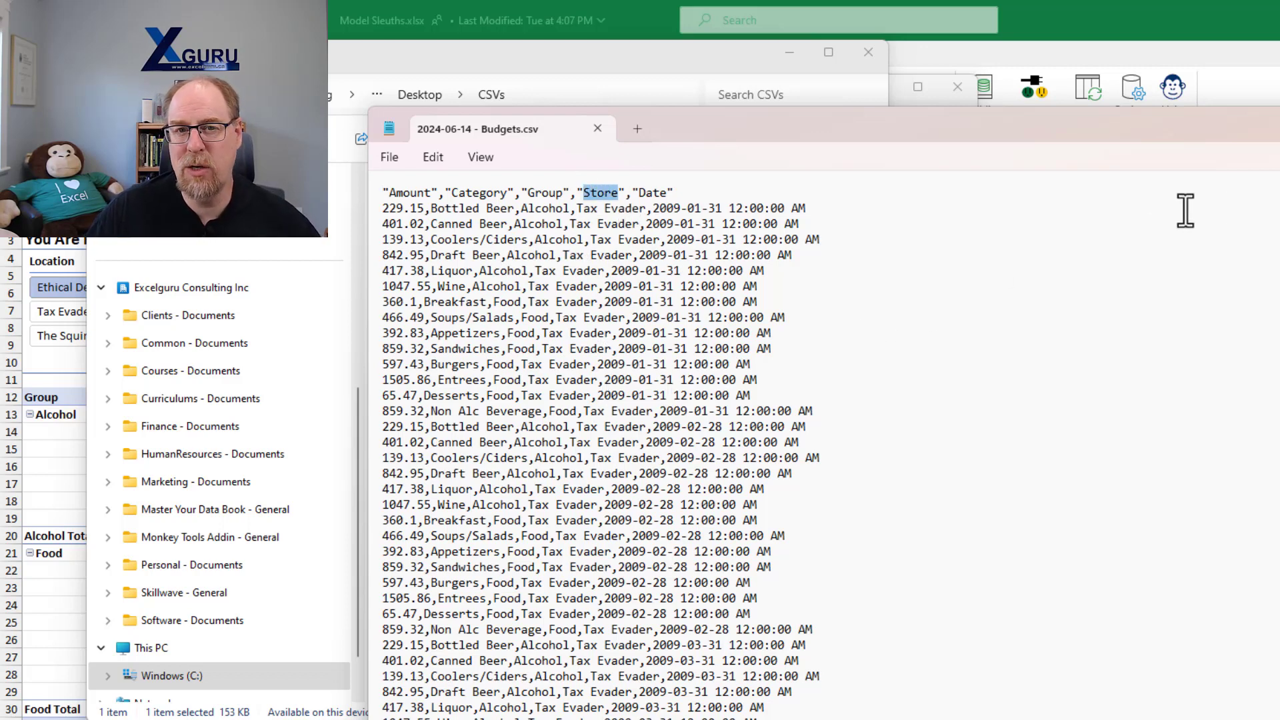
click(1279, 127)
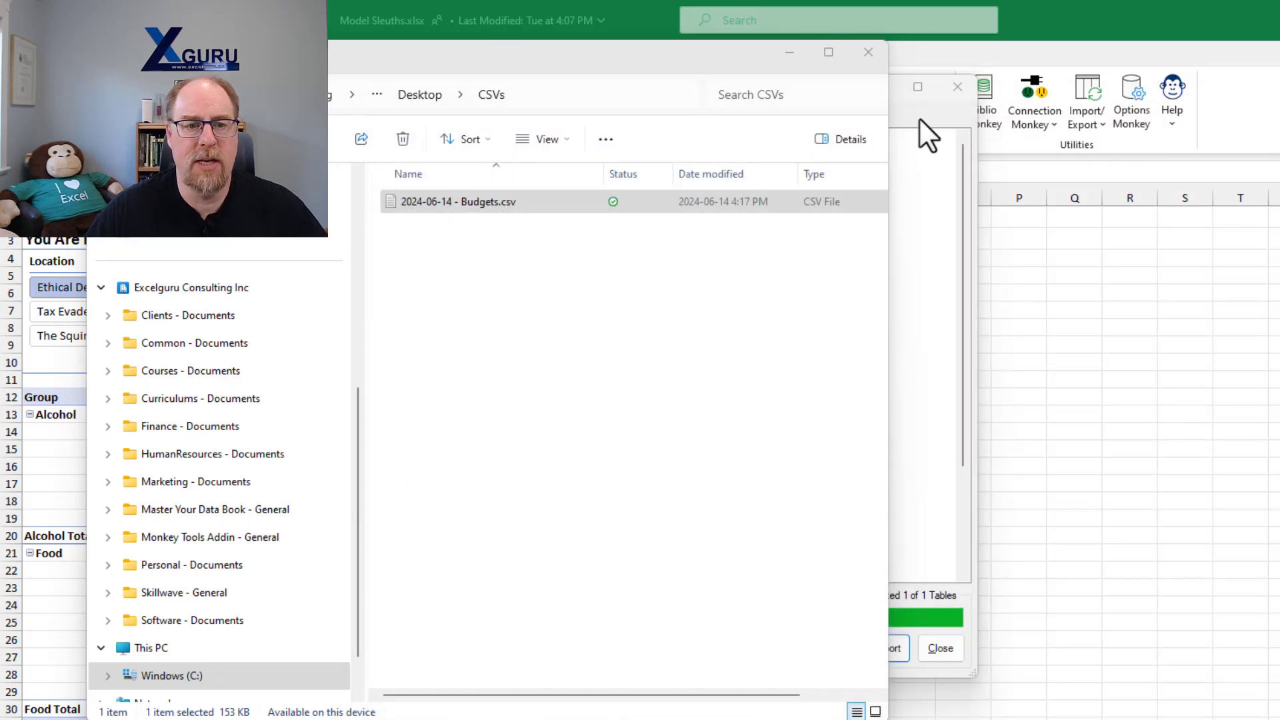
click(869, 53)
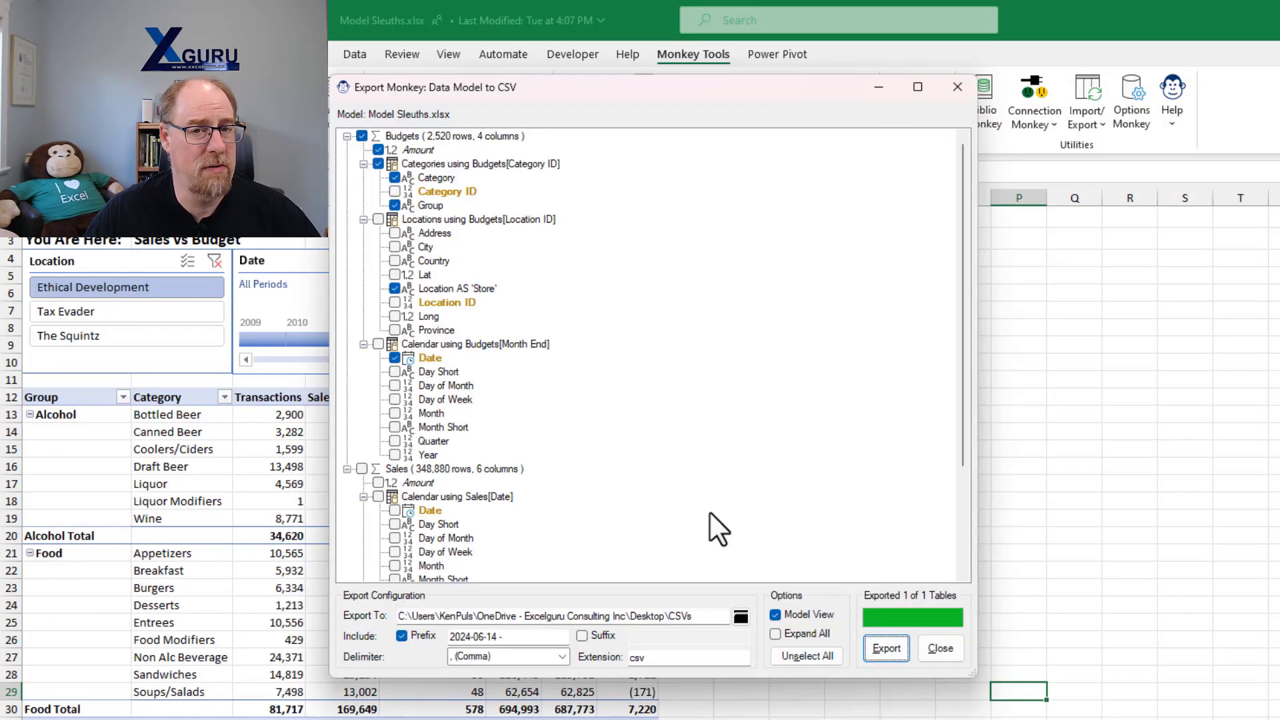
- Turn off Model View and exclude the Budgets and Sales tables from the export
click(776, 615)
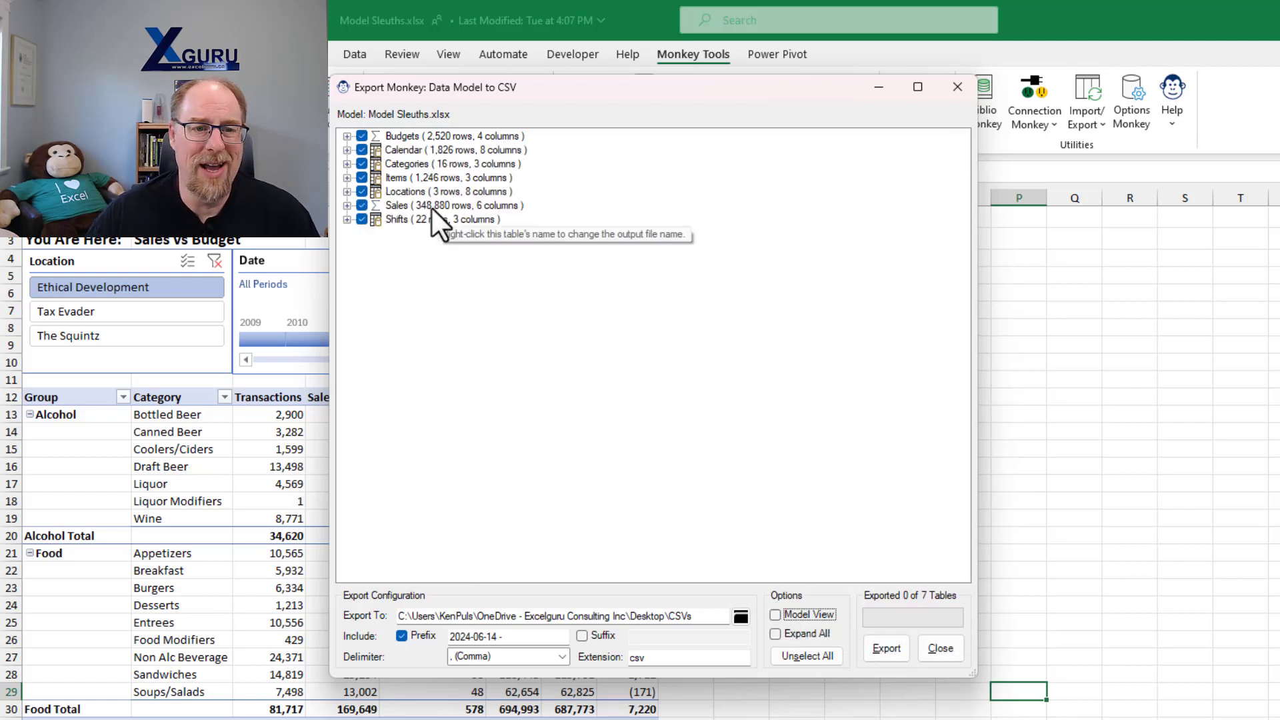
click(360, 133)
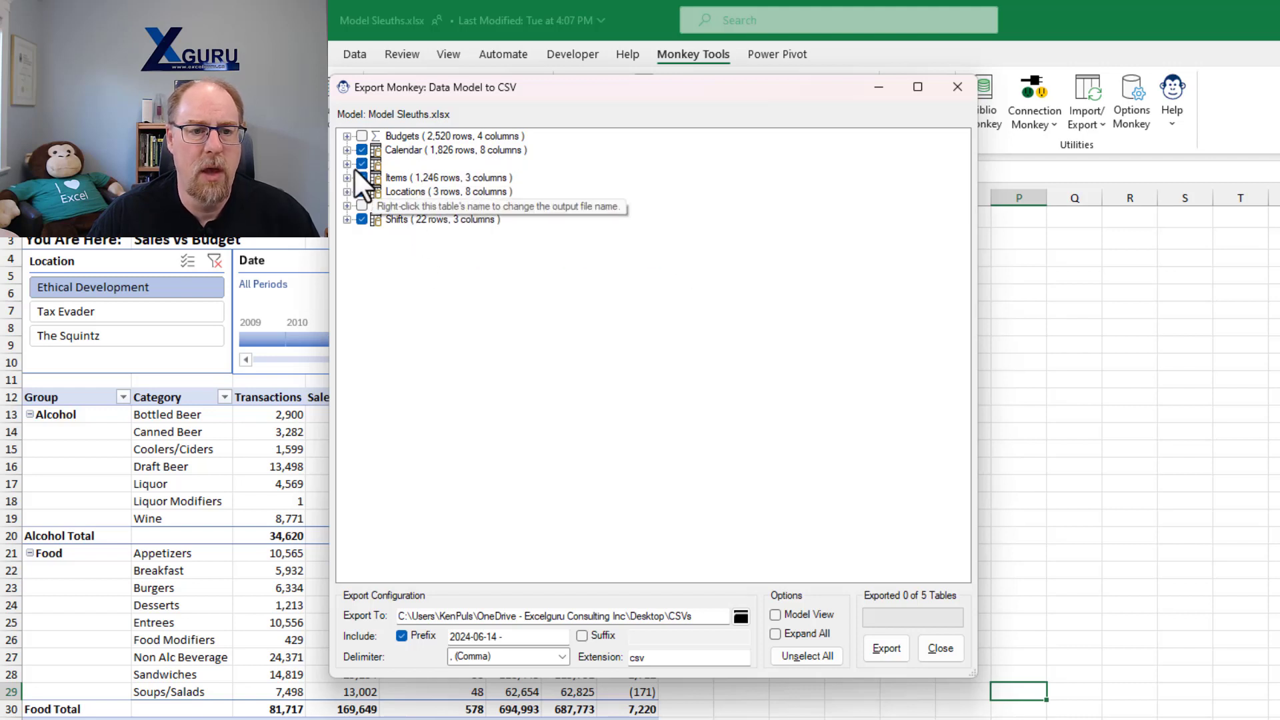
- Export the Calendar, Categories, Items, Locations and Shifts tables with all Calendar columns, and check the files and their sizes in the CSVs folder
click(347, 150)
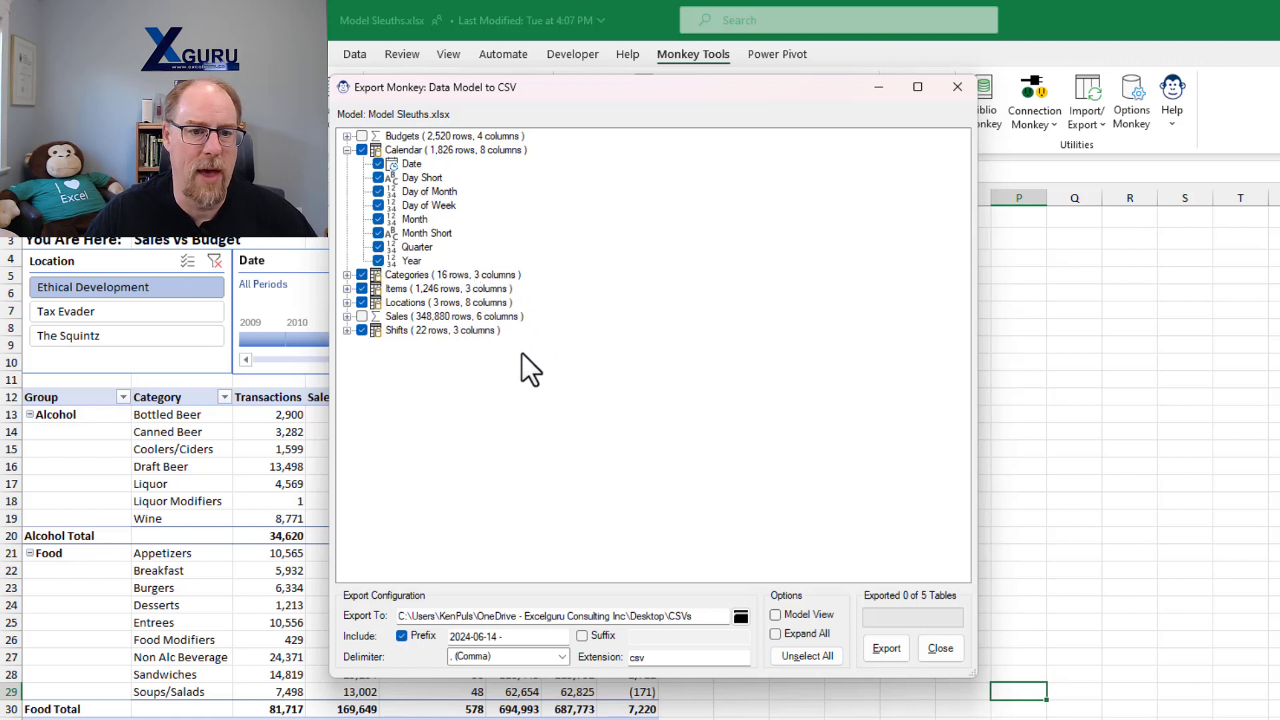
click(884, 644)
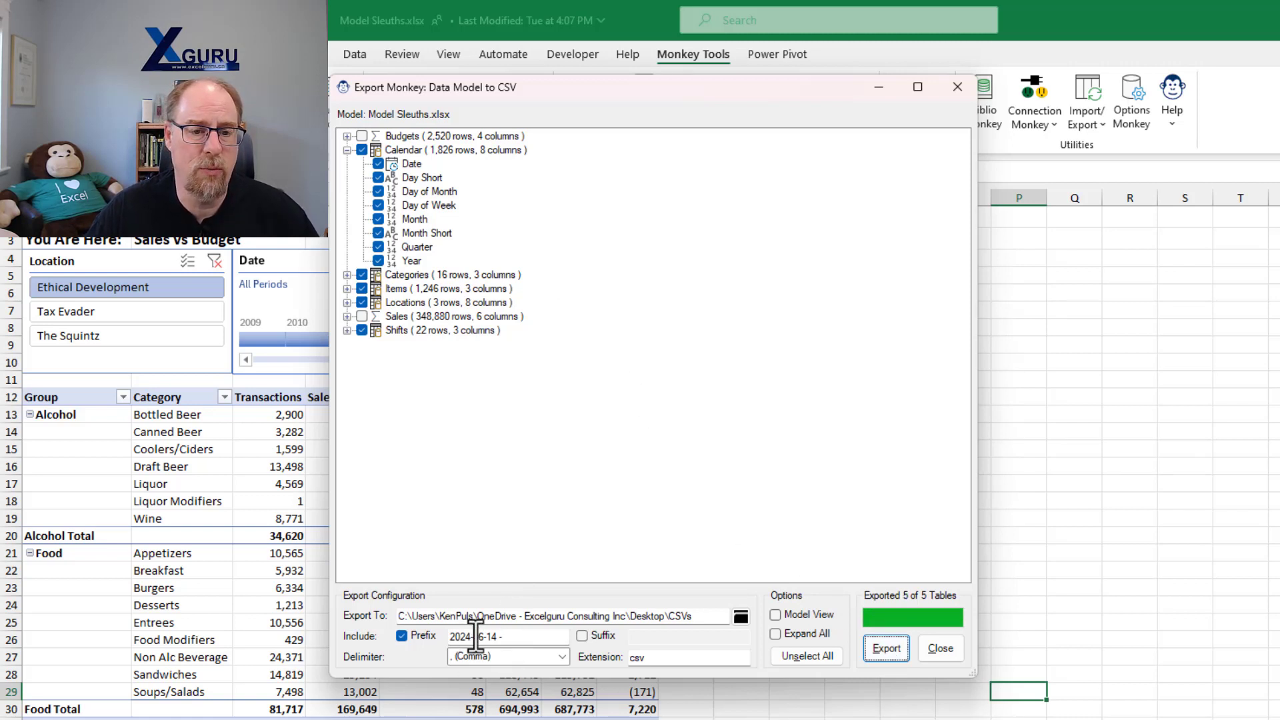
click(739, 613)
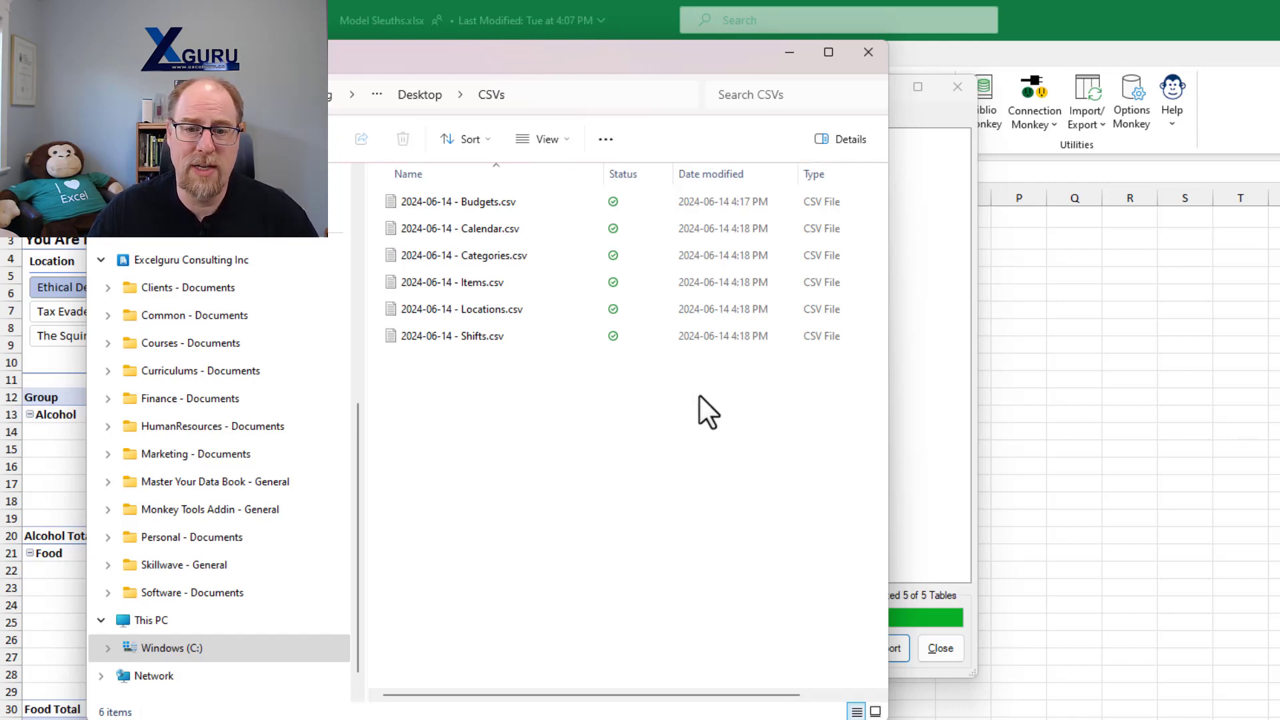
drag(890, 520, 1057, 531)
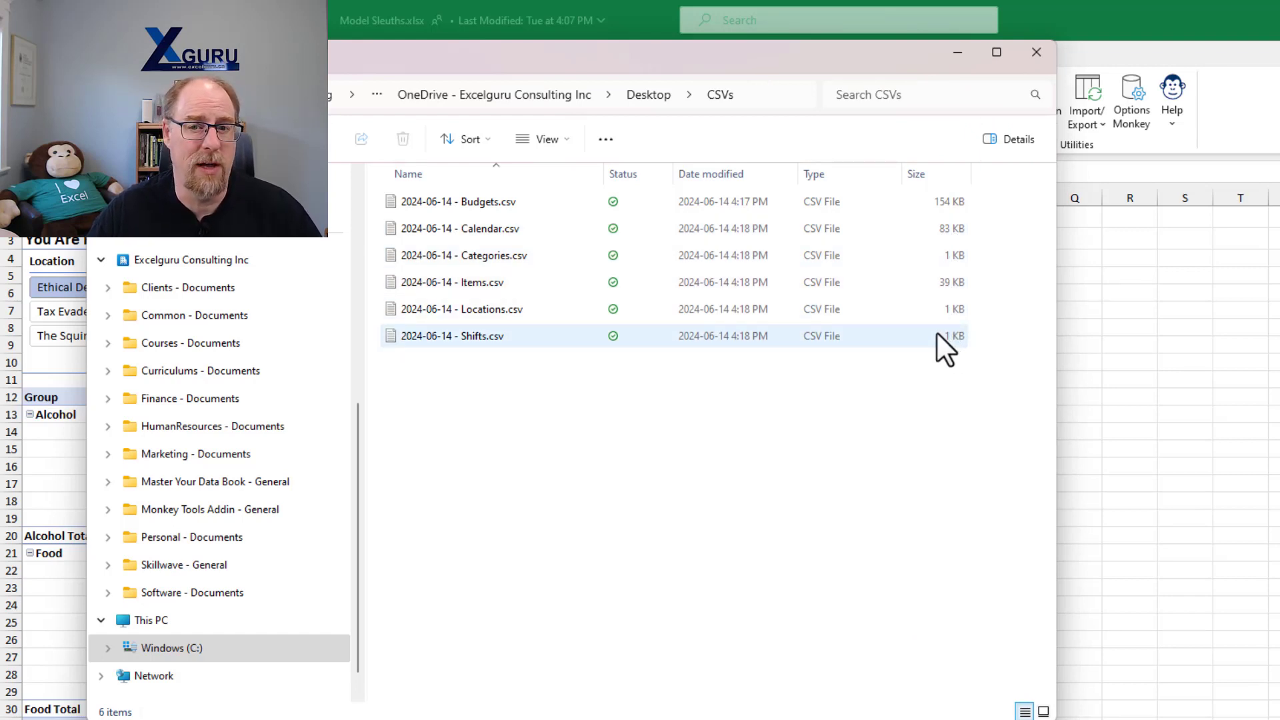
click(1033, 55)
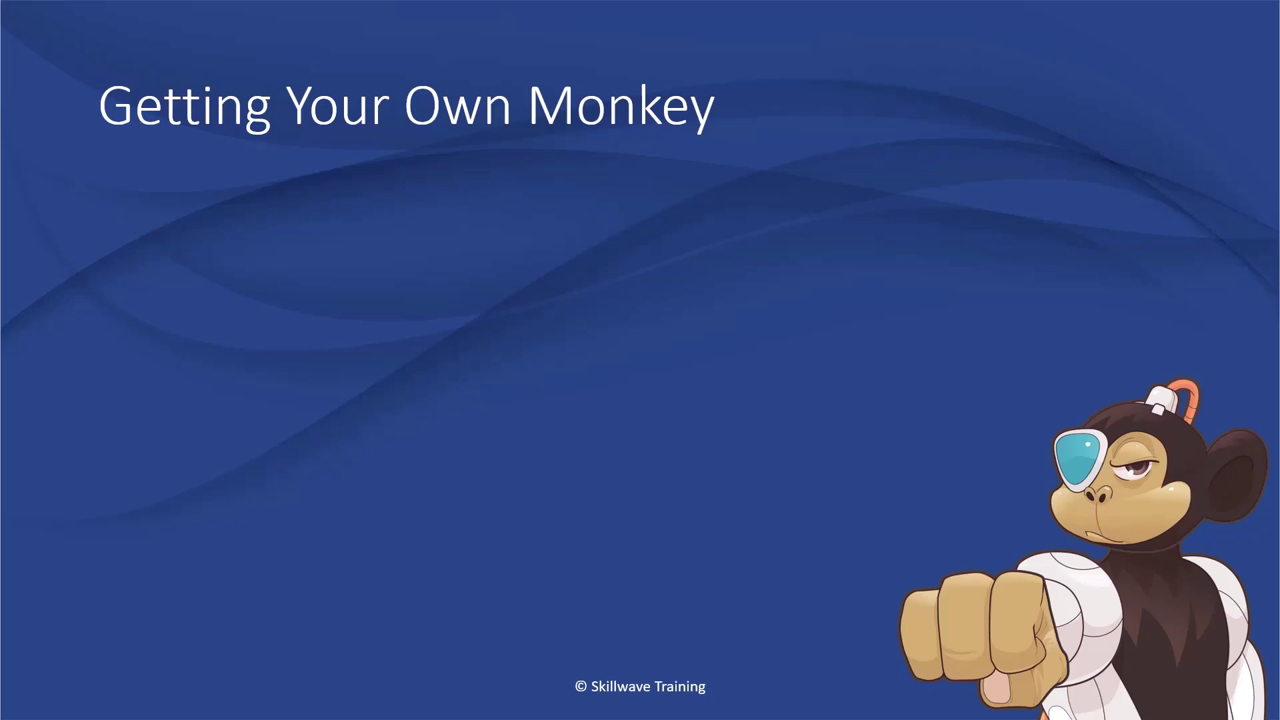
key(Right)
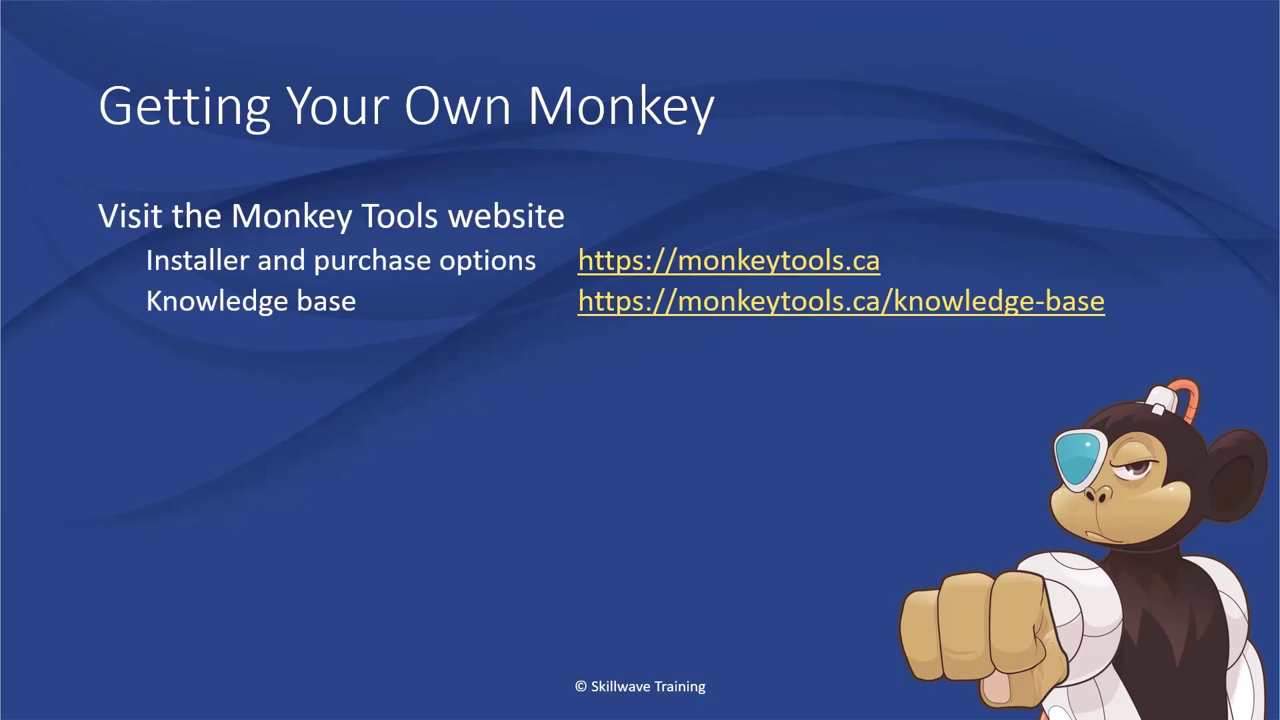
key(Right)
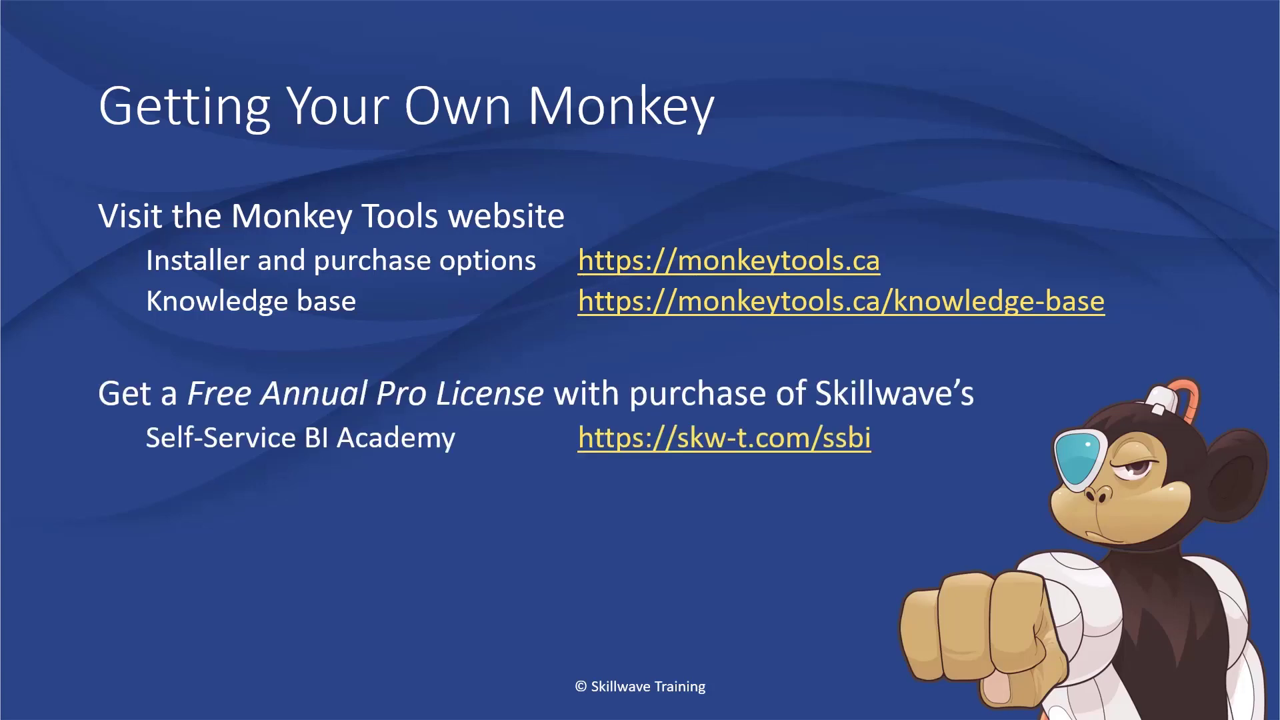
key(Right)
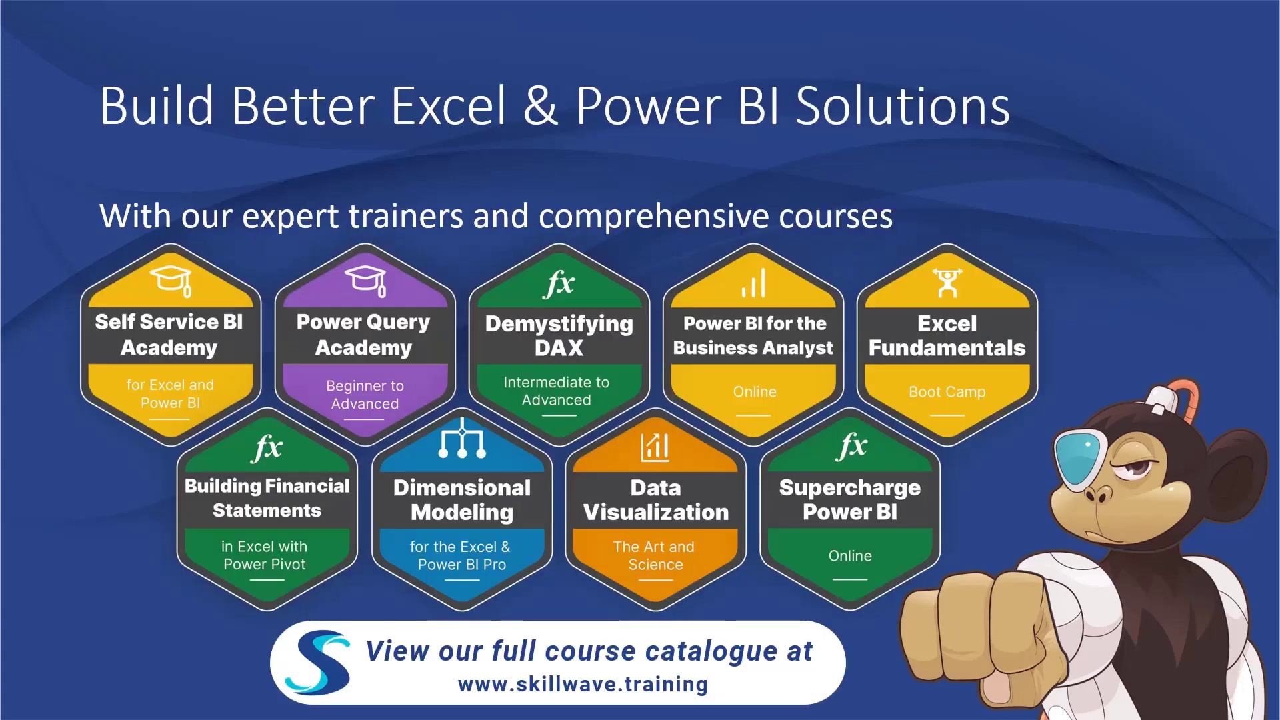